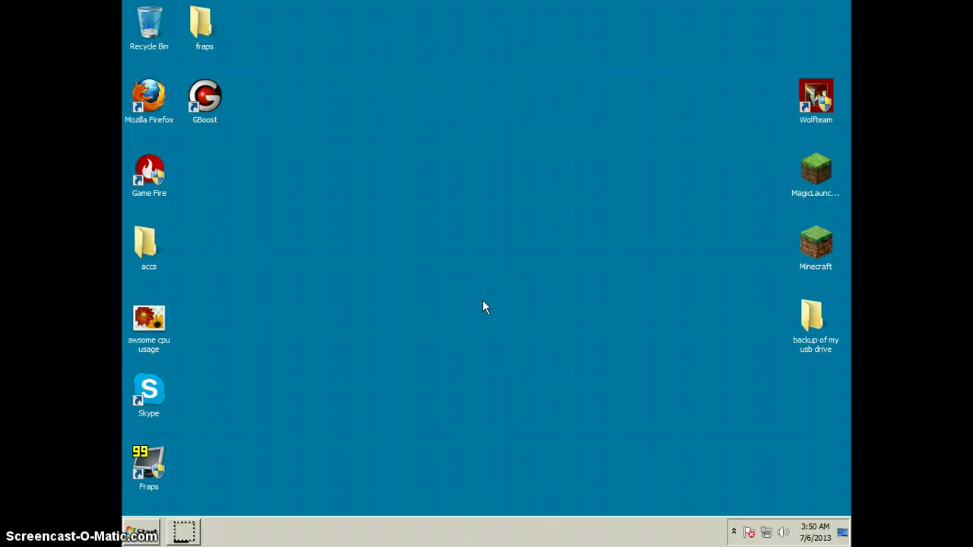
- Open the Personalization window from the desktop menu, reposition it, then close it
{"action": "left_click", "coordinate": [434, 326]}
{"action": "left_click", "coordinate": [386, 353]}
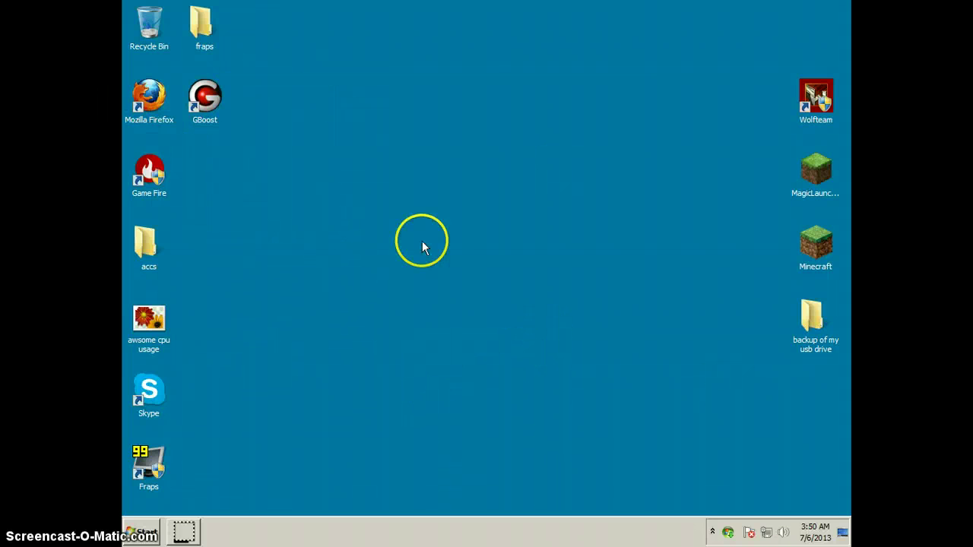
{"action": "right_click", "coordinate": [360, 286]}
{"action": "left_click", "coordinate": [409, 430]}
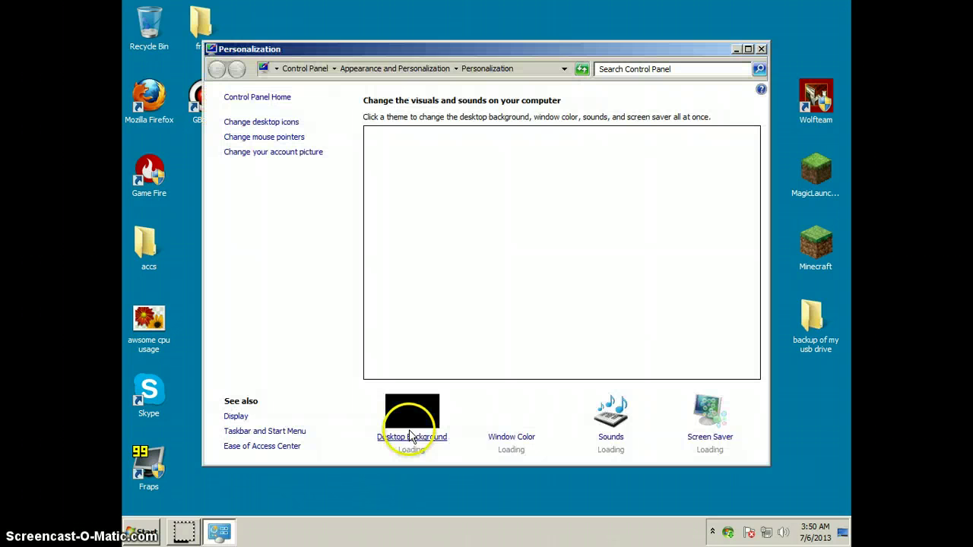
{"action": "left_click_drag", "start_coordinate": [456, 44], "coordinate": [476, 59]}
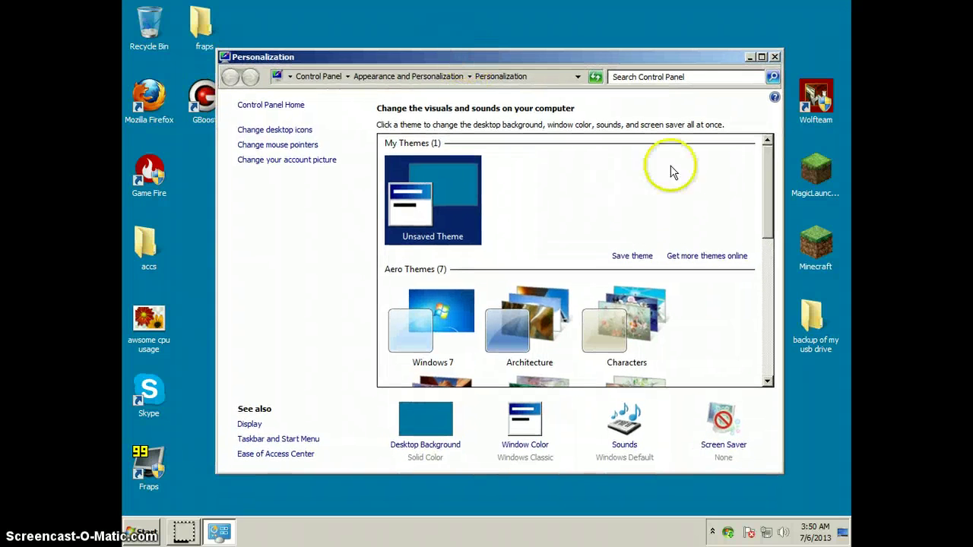
{"action": "left_click_drag", "start_coordinate": [771, 157], "coordinate": [751, 300]}
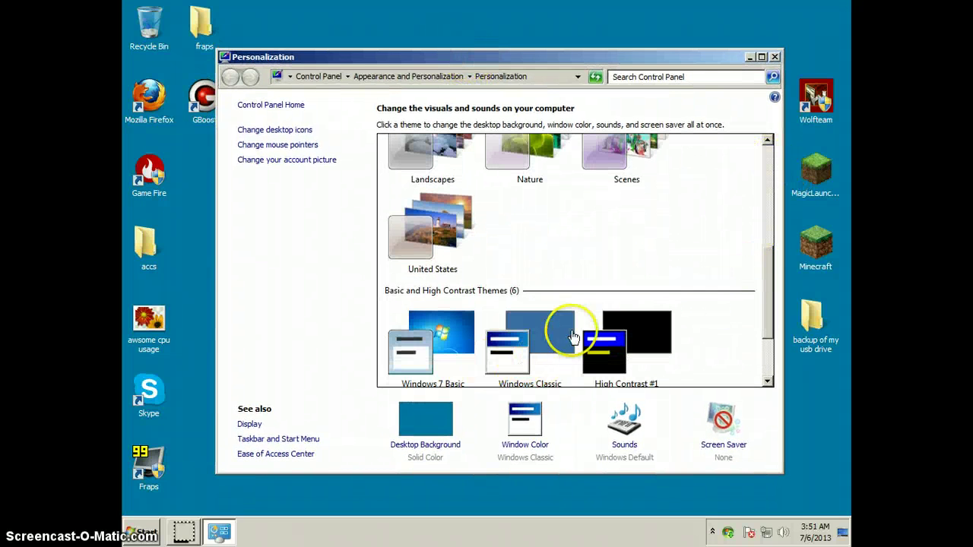
{"action": "left_click", "coordinate": [775, 57]}
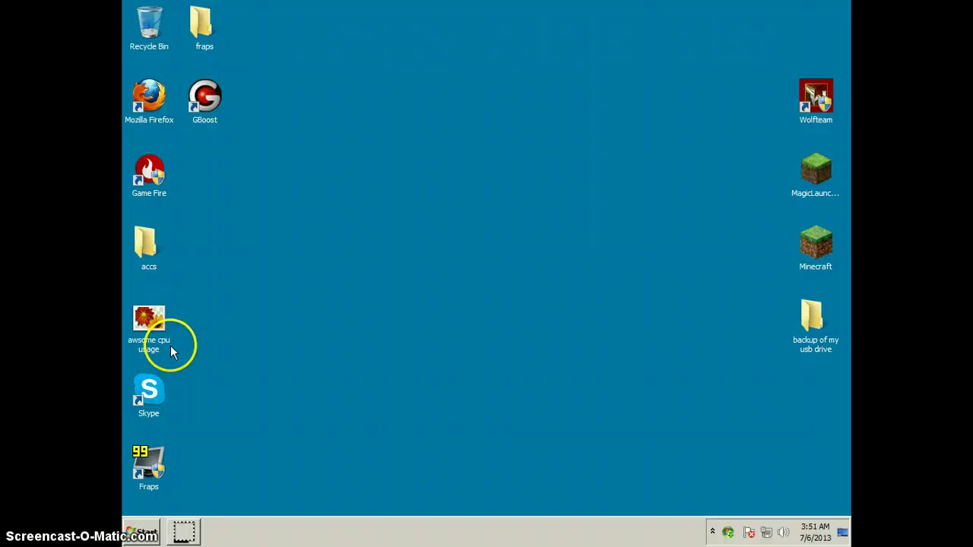
- Open Performance Options via Computer Properties and Advanced system settings
{"action": "left_click", "coordinate": [149, 534]}
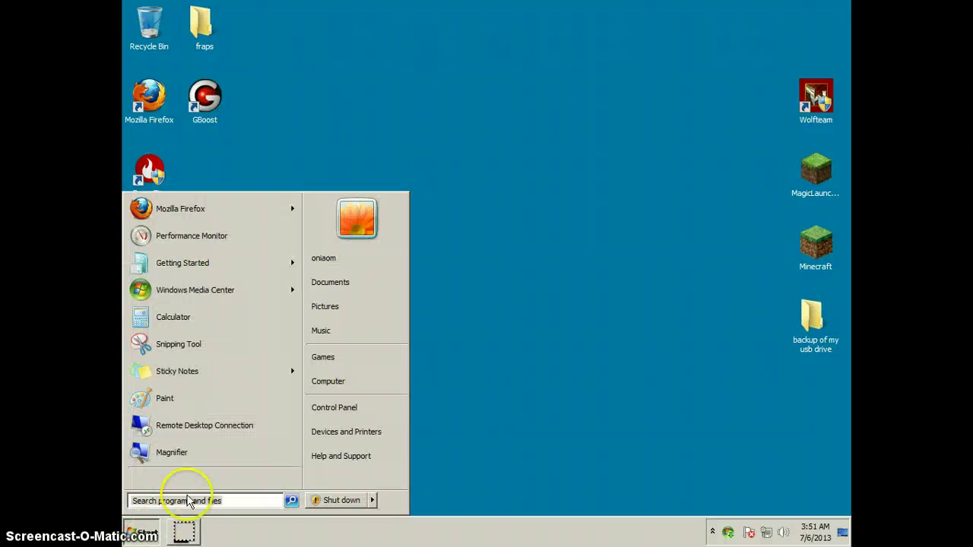
{"action": "right_click", "coordinate": [381, 378]}
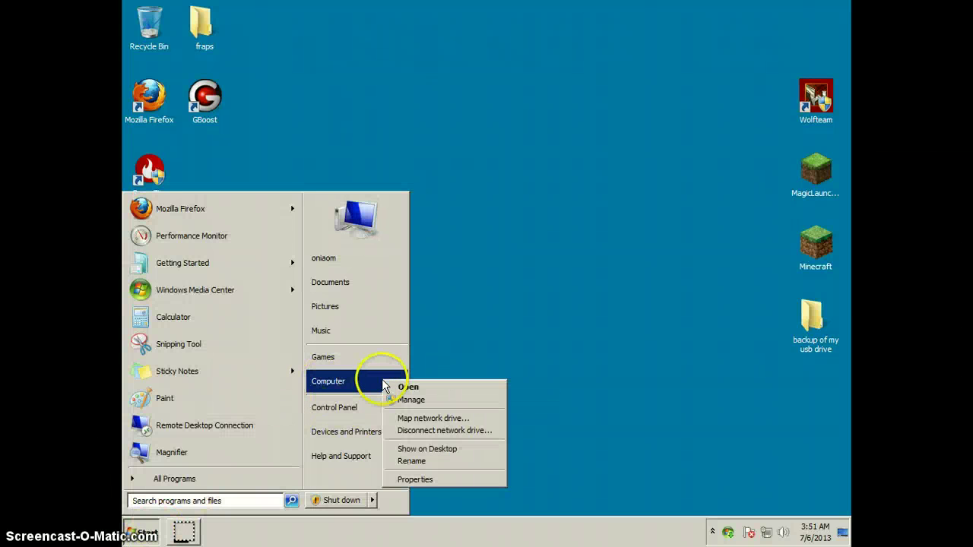
{"action": "left_click", "coordinate": [424, 477]}
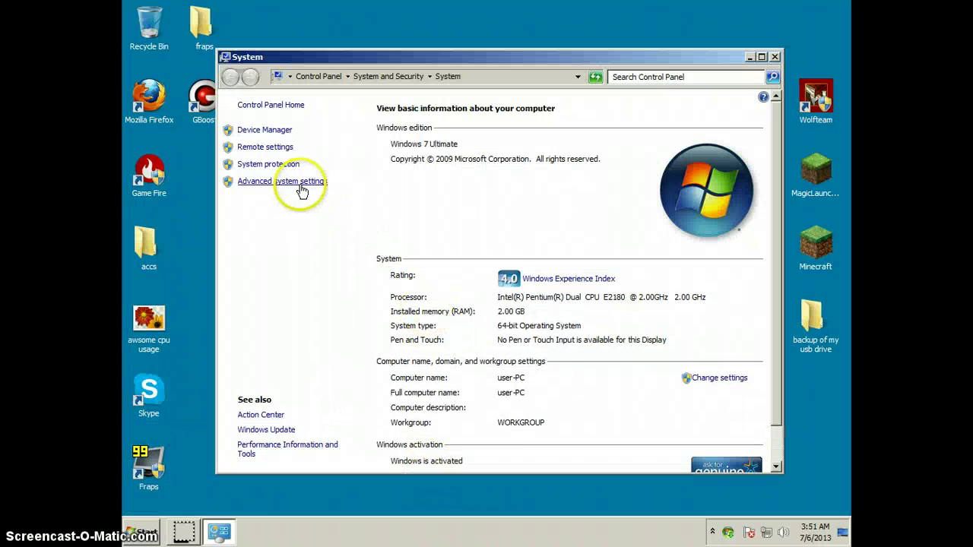
{"action": "left_click", "coordinate": [302, 185]}
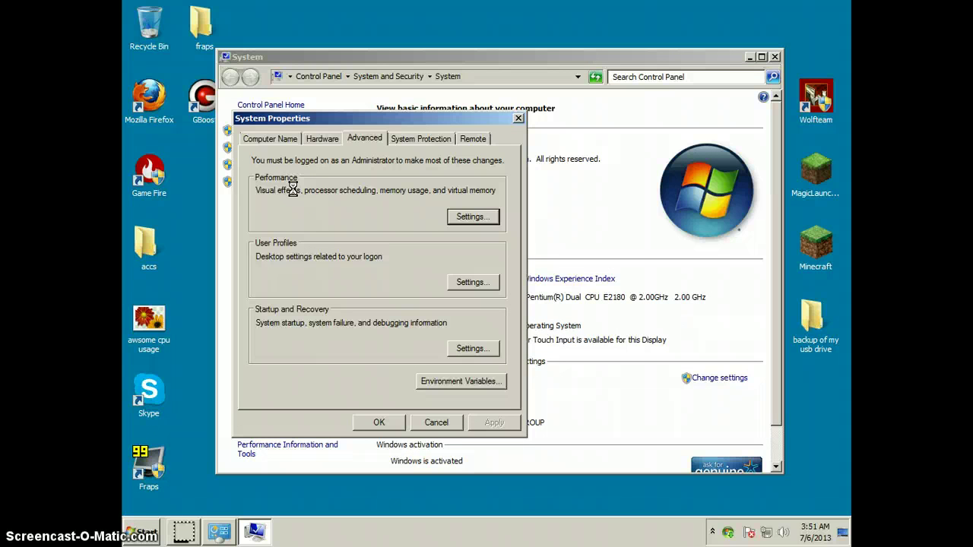
{"action": "left_click", "coordinate": [473, 215]}
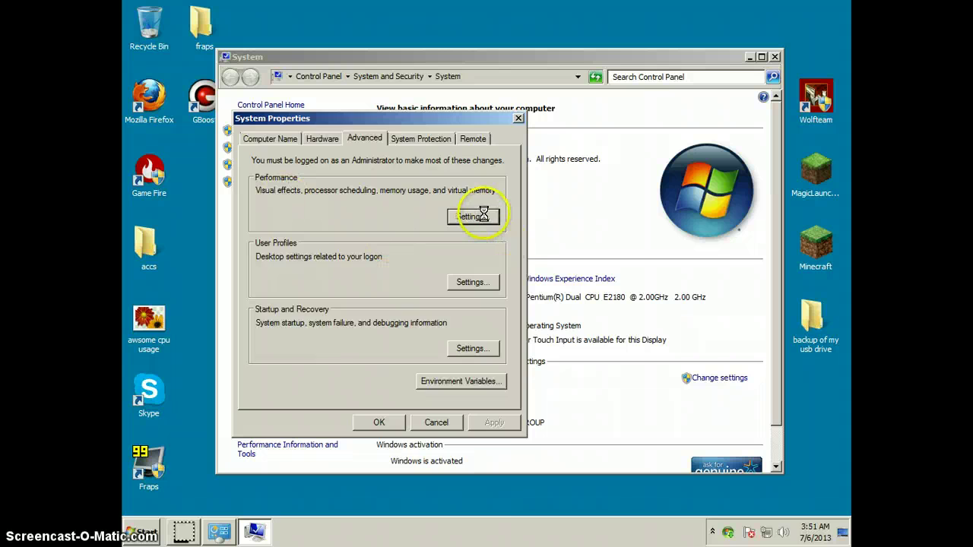
- Turn Smooth edges of screen fonts off and back on, applying each change, then confirm with OK
{"action": "left_click_drag", "start_coordinate": [310, 144], "coordinate": [402, 109]}
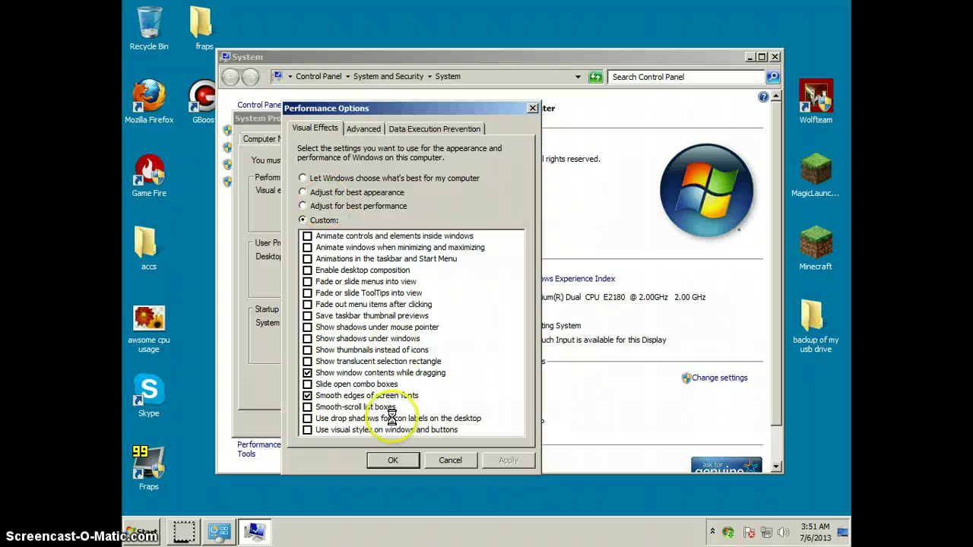
{"action": "left_click", "coordinate": [307, 396]}
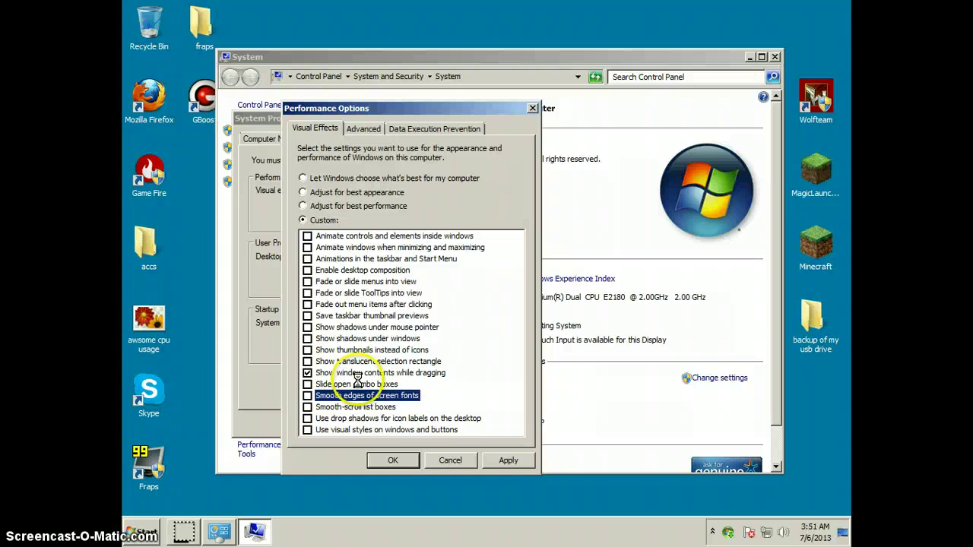
{"action": "left_click", "coordinate": [503, 460]}
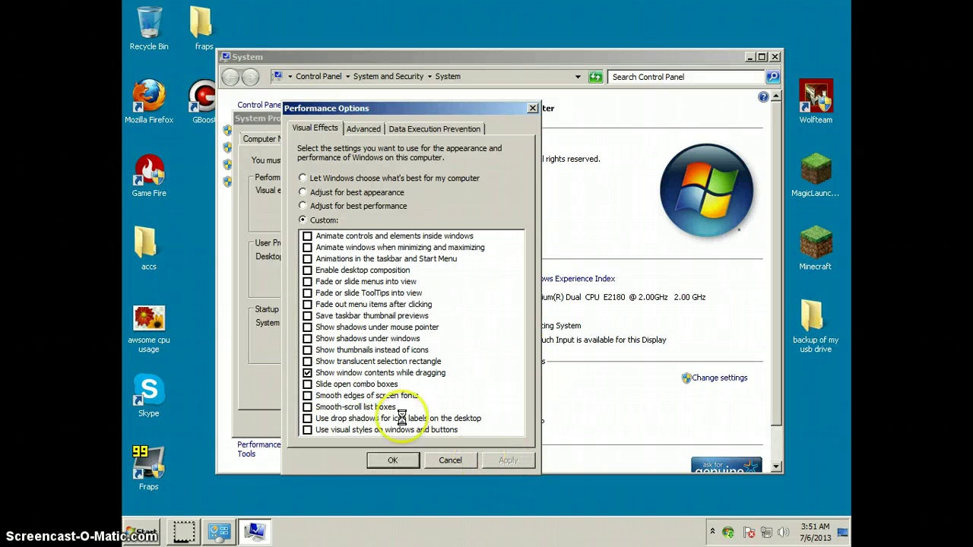
{"action": "left_click", "coordinate": [335, 395]}
{"action": "left_click", "coordinate": [503, 460]}
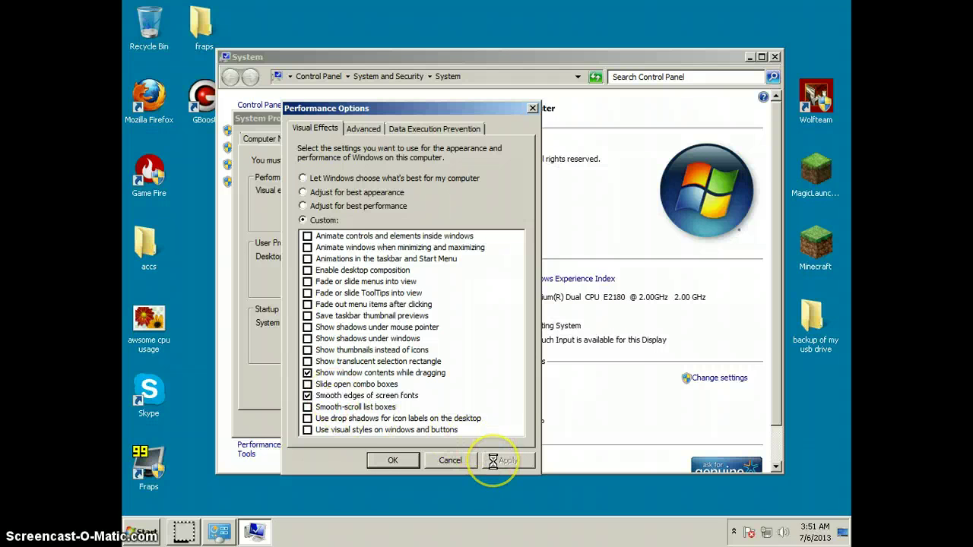
{"action": "left_click", "coordinate": [394, 460]}
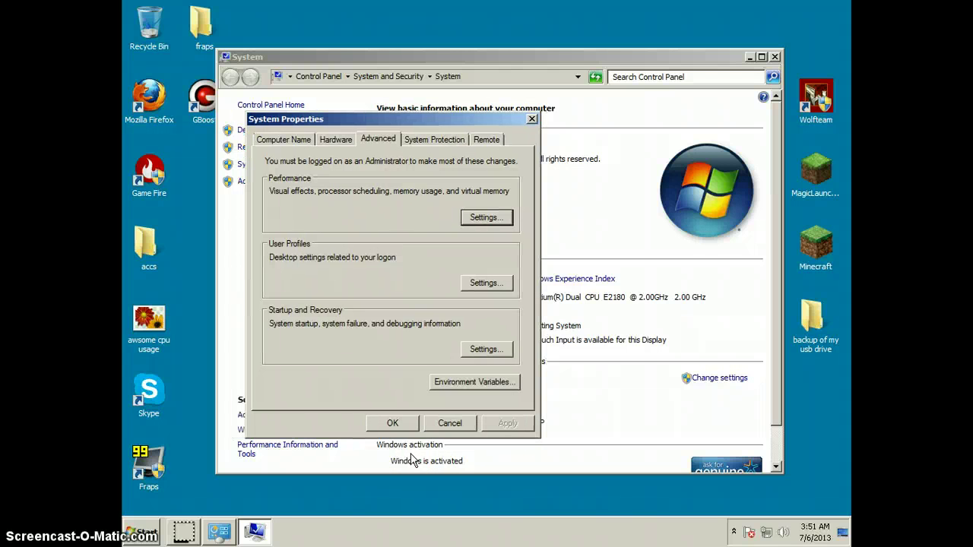
- Reopen Performance Options, then close it and the System Properties dialog
{"action": "left_click", "coordinate": [242, 204]}
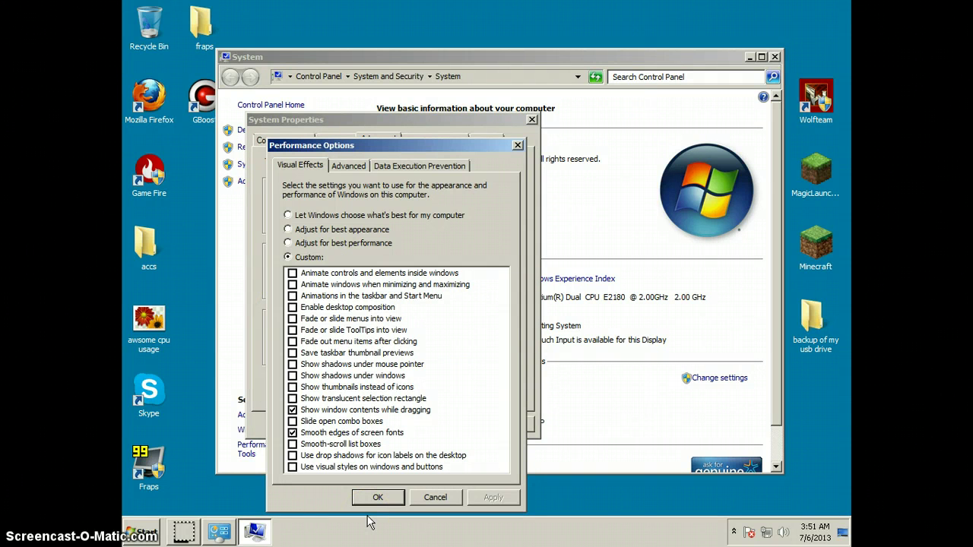
{"action": "left_click", "coordinate": [572, 413]}
{"action": "left_click", "coordinate": [377, 498]}
{"action": "left_click", "coordinate": [395, 423]}
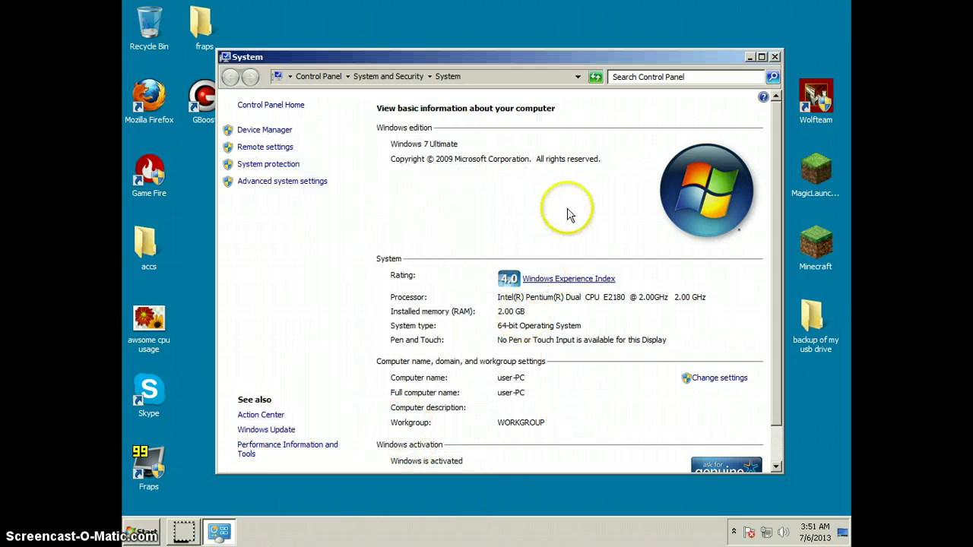
- Close the System window and reopen Personalization from the desktop menu
{"action": "left_click_drag", "start_coordinate": [267, 60], "coordinate": [273, 57]}
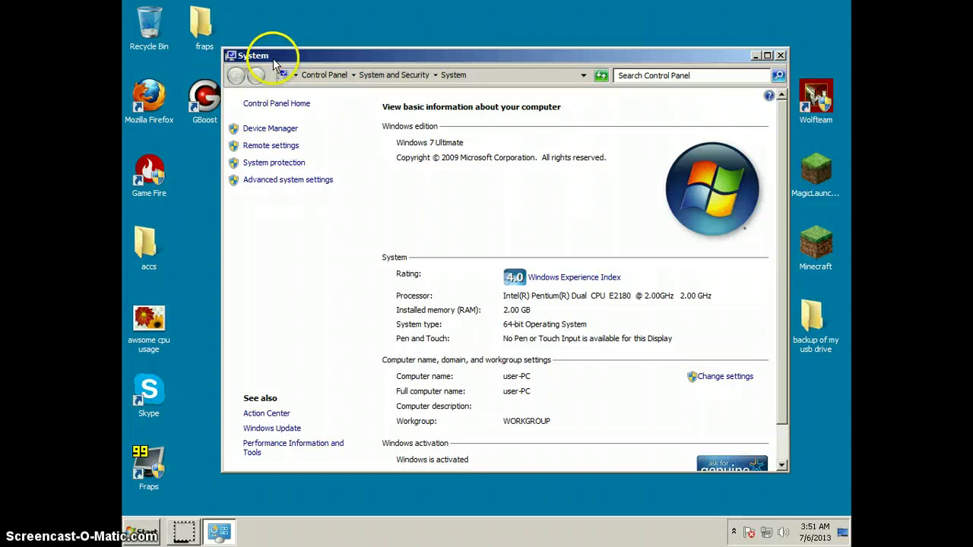
{"action": "left_click", "coordinate": [780, 55]}
{"action": "right_click", "coordinate": [543, 186]}
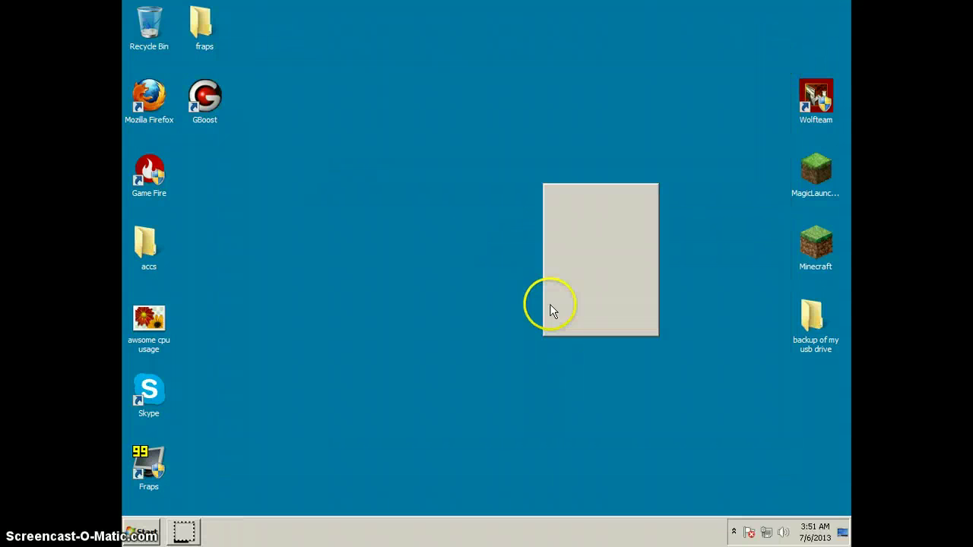
{"action": "left_click", "coordinate": [570, 329]}
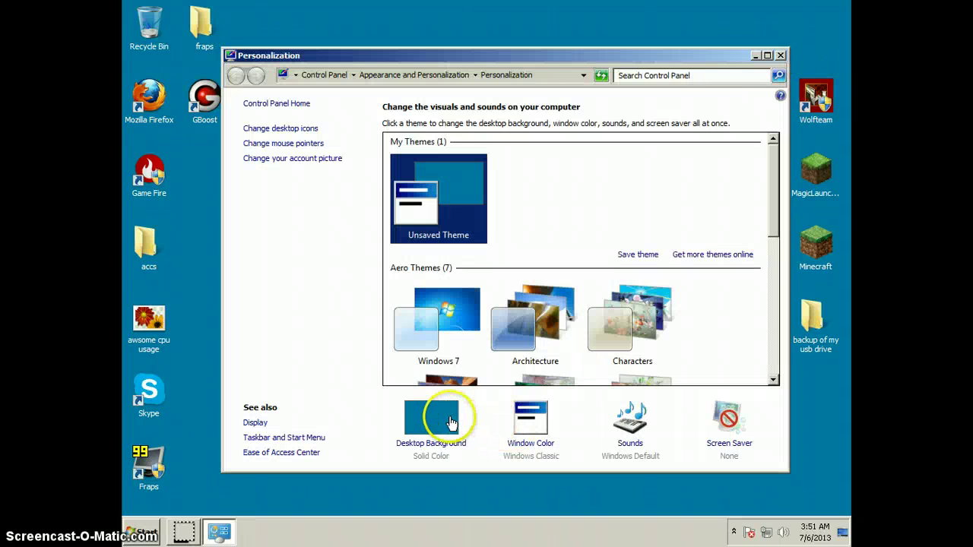
- Keep the Solid Colors desktop background, cancel the changes, and show the desktop
{"action": "left_click", "coordinate": [449, 423]}
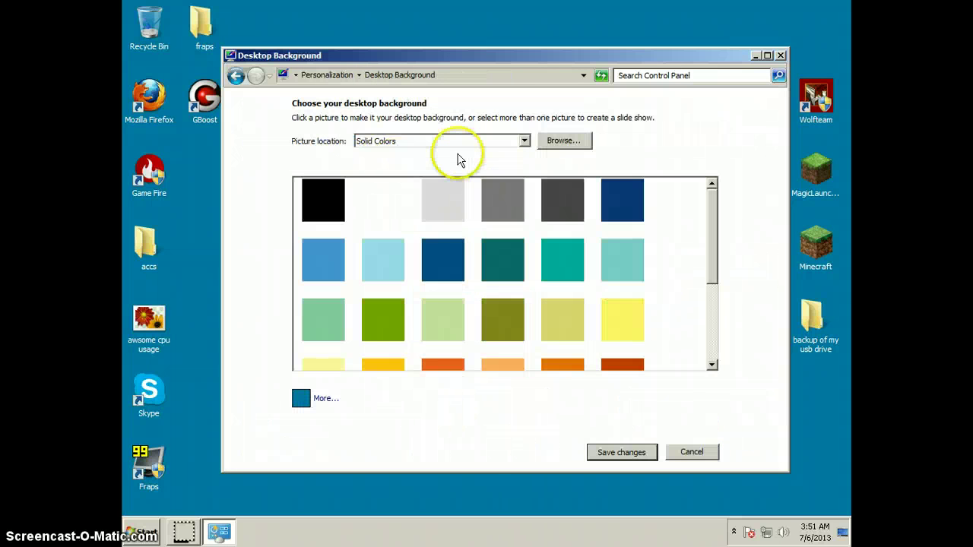
{"action": "left_click", "coordinate": [448, 143]}
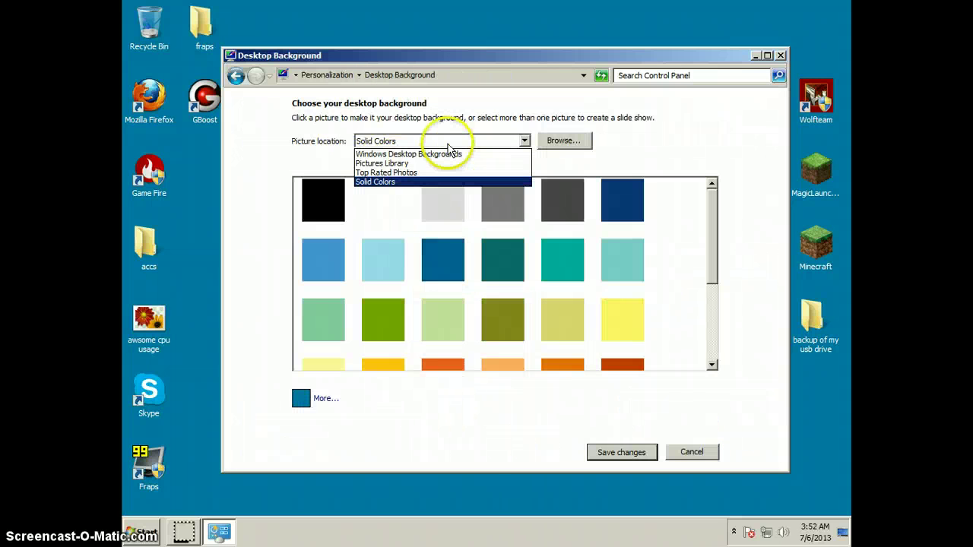
{"action": "left_click", "coordinate": [506, 141]}
{"action": "left_click", "coordinate": [688, 453]}
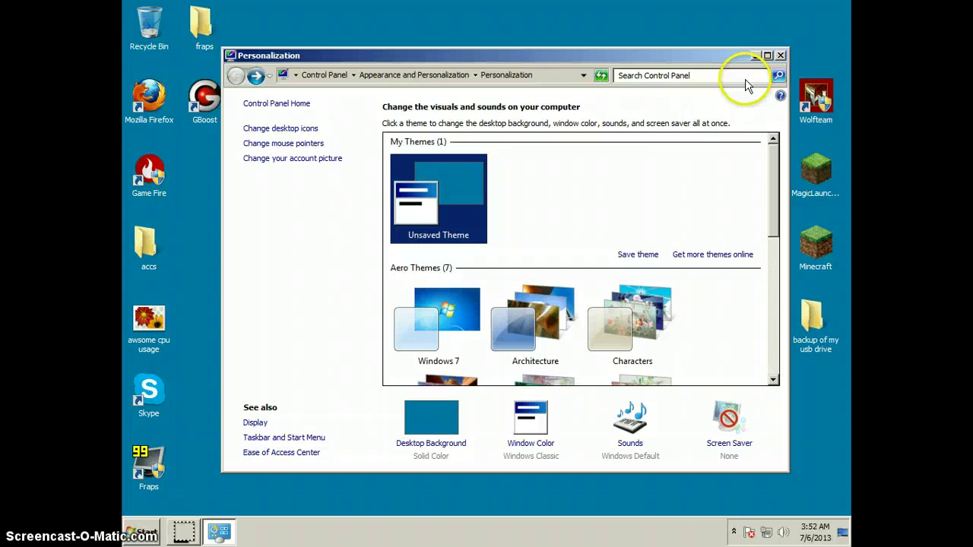
{"action": "key", "text": "super+d"}
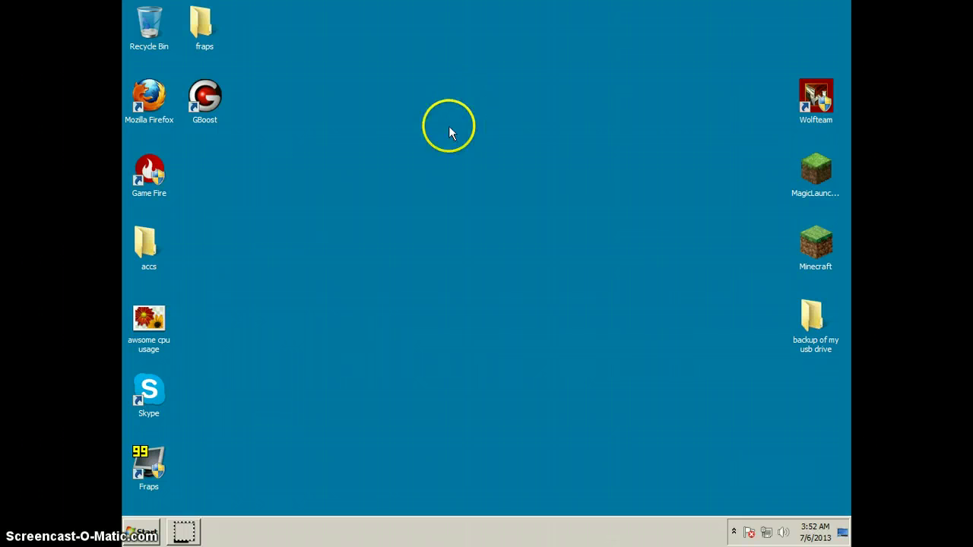
- Open Computer from the Start menu and inspect the Ready Boost drives F:, K: and L:
{"action": "left_click", "coordinate": [139, 532]}
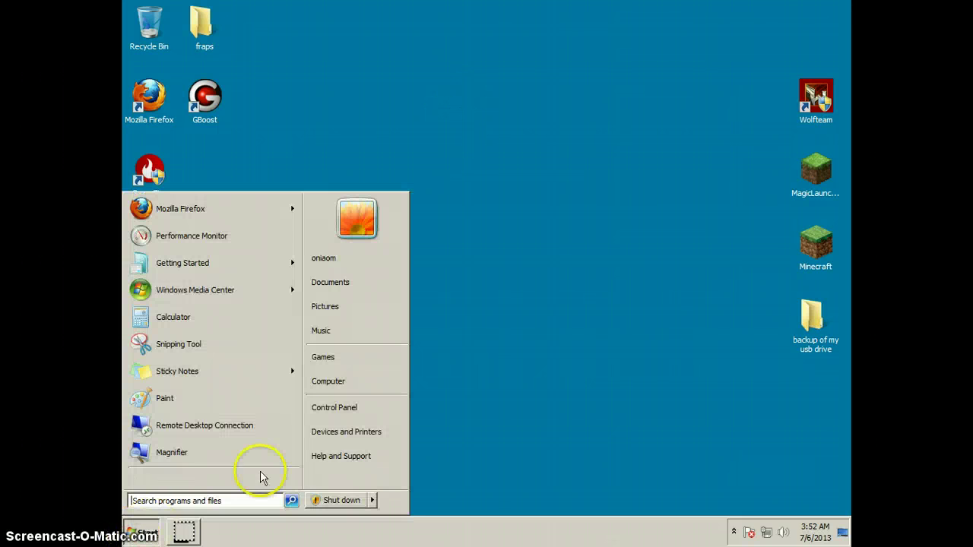
{"action": "left_click", "coordinate": [348, 396]}
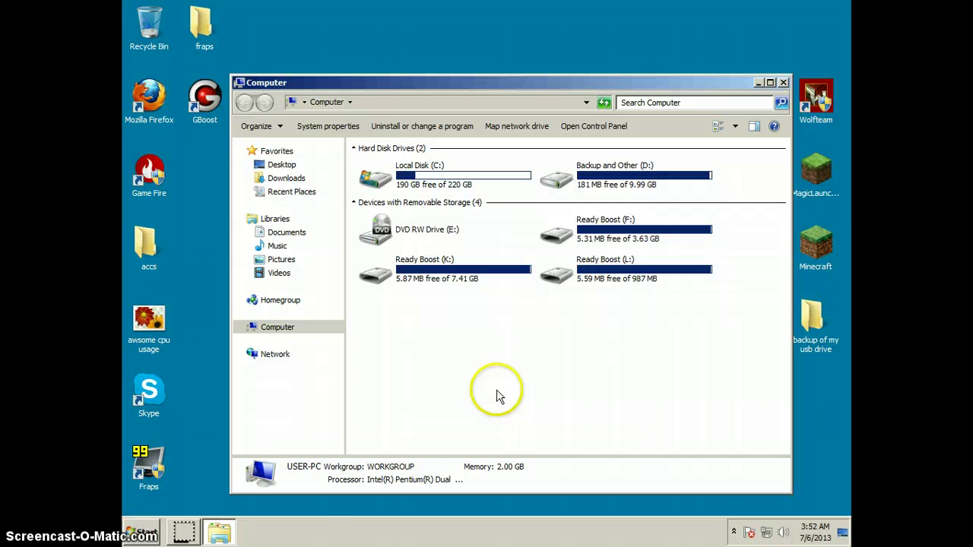
{"action": "left_click_drag", "start_coordinate": [679, 370], "coordinate": [486, 357]}
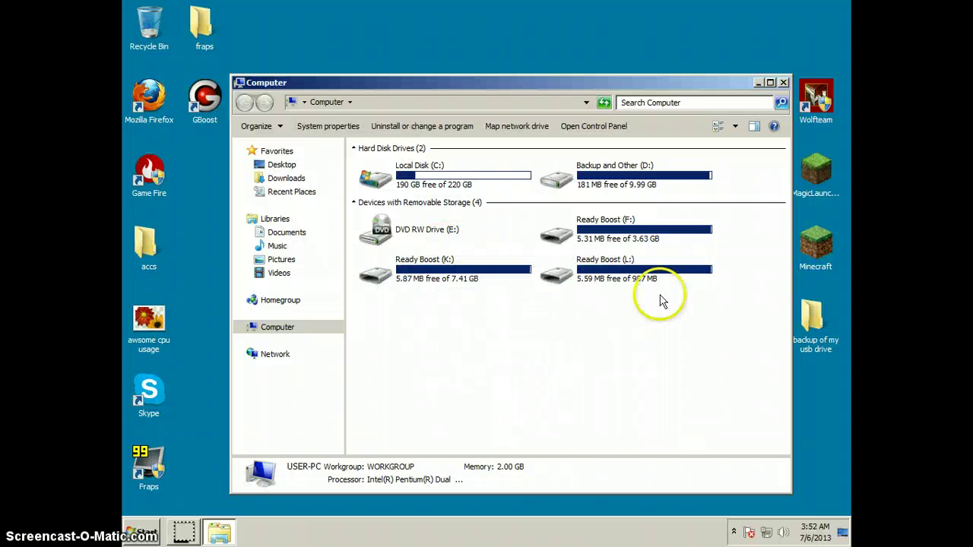
{"action": "right_click", "coordinate": [577, 228]}
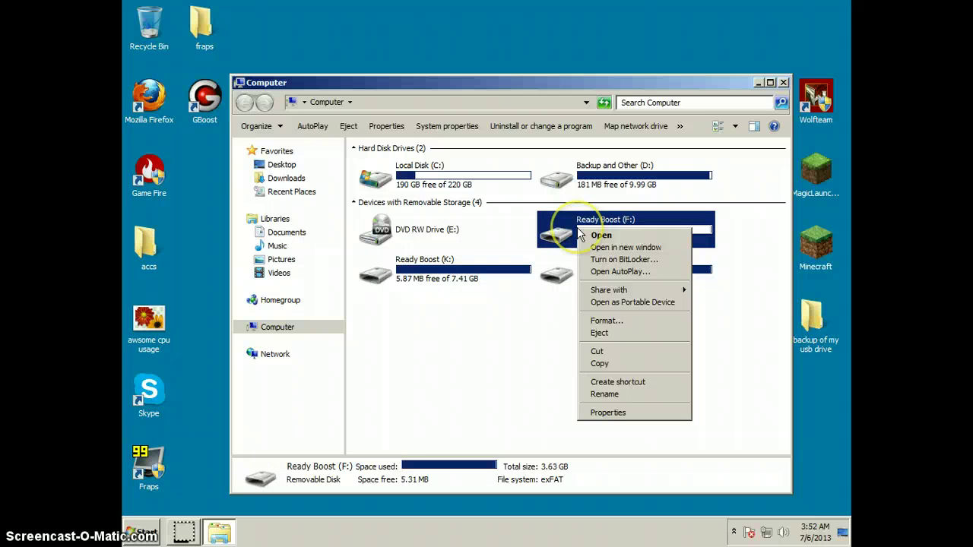
{"action": "left_click", "coordinate": [502, 406]}
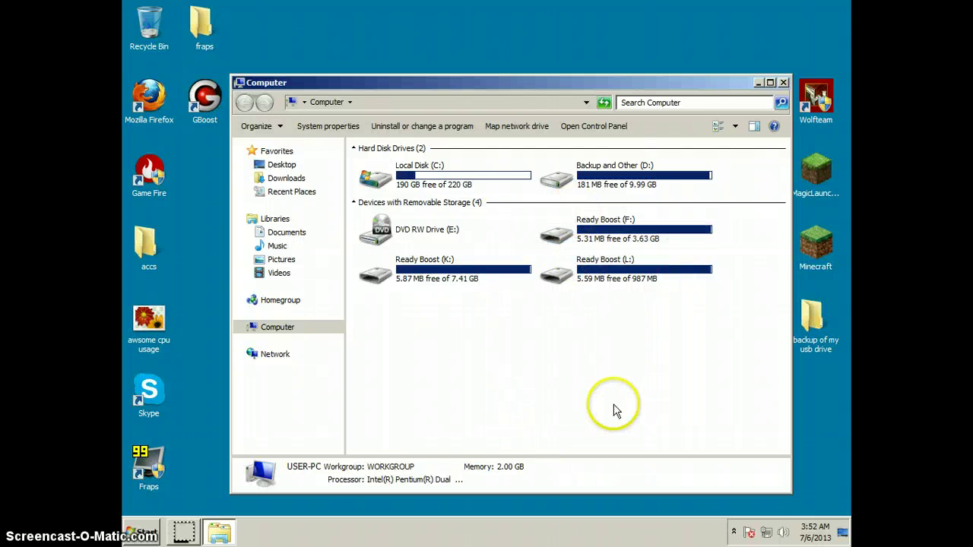
{"action": "left_click", "coordinate": [561, 389]}
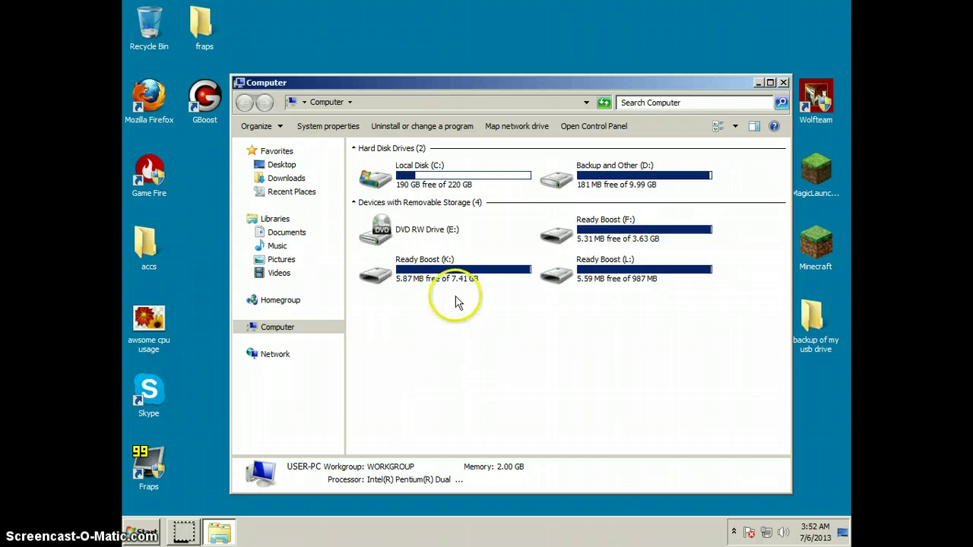
- Open the System page through the Start menu Computer entry's Properties
{"action": "key", "text": "super"}
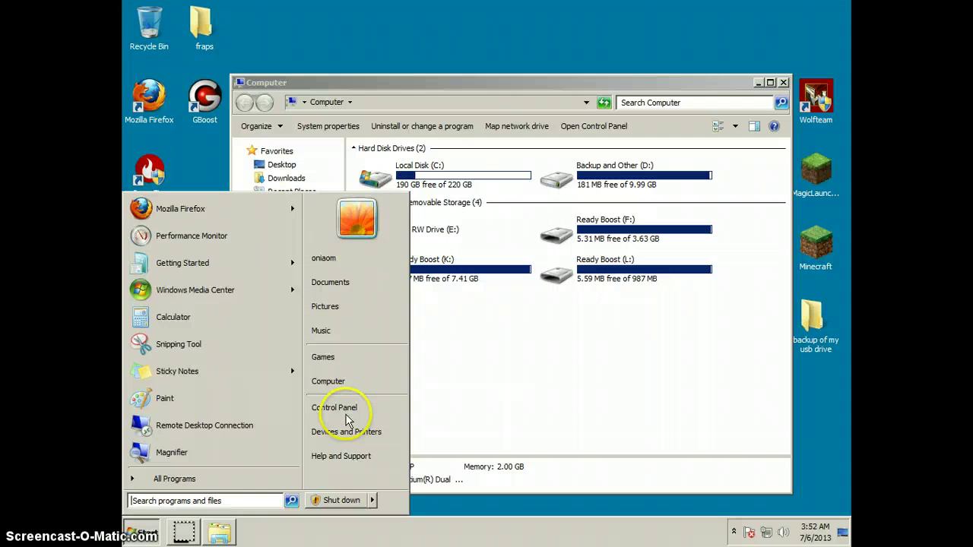
{"action": "right_click", "coordinate": [368, 382]}
{"action": "left_click", "coordinate": [399, 478]}
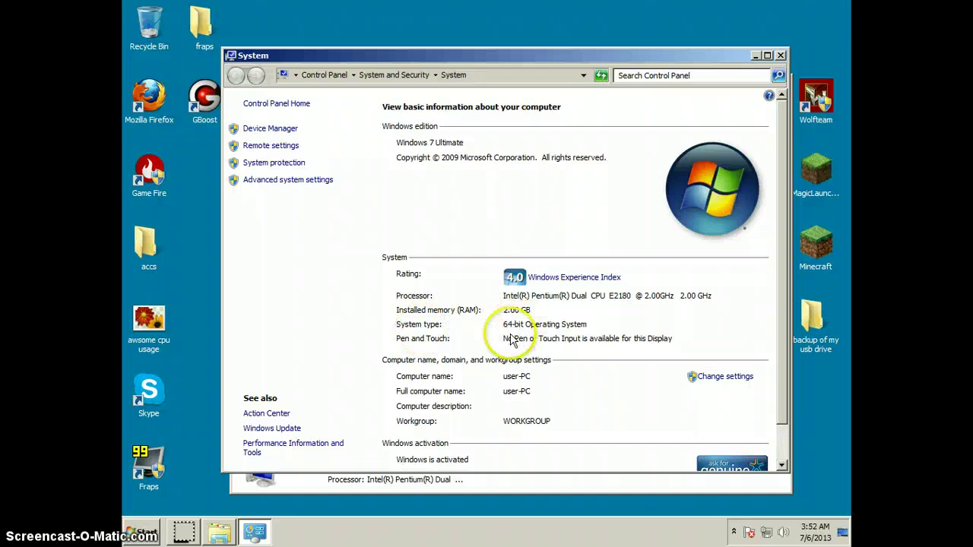
{"action": "key", "text": "super+e"}
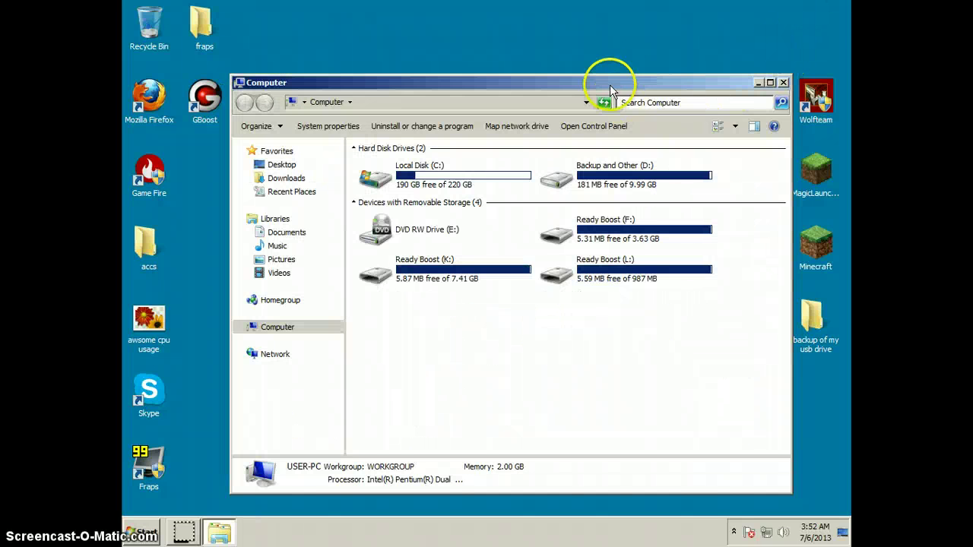
{"action": "left_click_drag", "start_coordinate": [608, 81], "coordinate": [599, 57]}
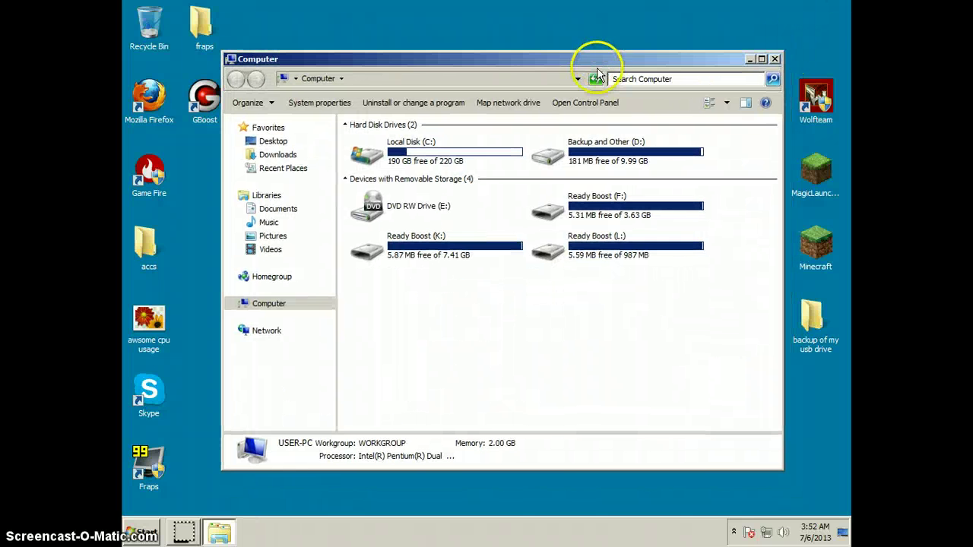
{"action": "right_click", "coordinate": [456, 243]}
{"action": "left_click", "coordinate": [402, 238]}
{"action": "right_click", "coordinate": [424, 241]}
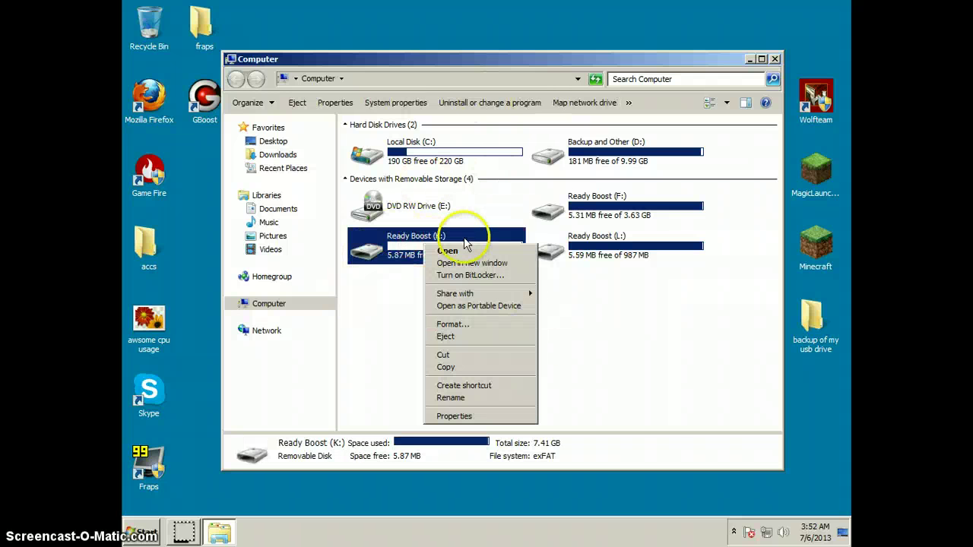
{"action": "left_click", "coordinate": [511, 417]}
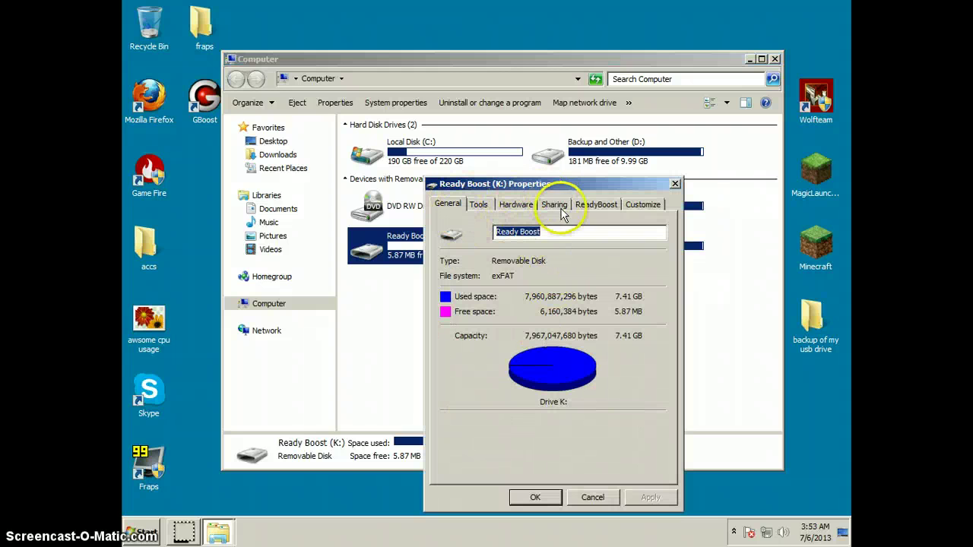
{"action": "left_click", "coordinate": [585, 205]}
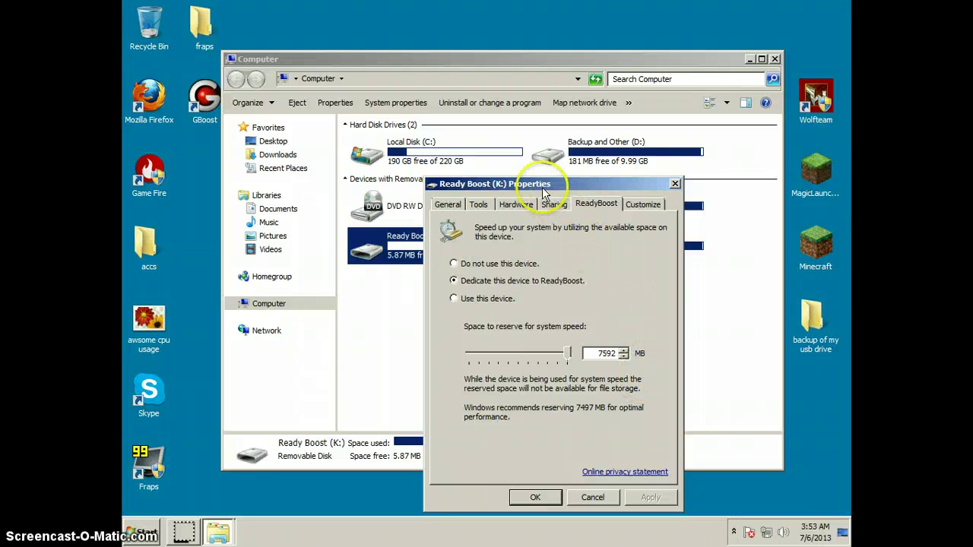
{"action": "left_click_drag", "start_coordinate": [542, 186], "coordinate": [543, 160]}
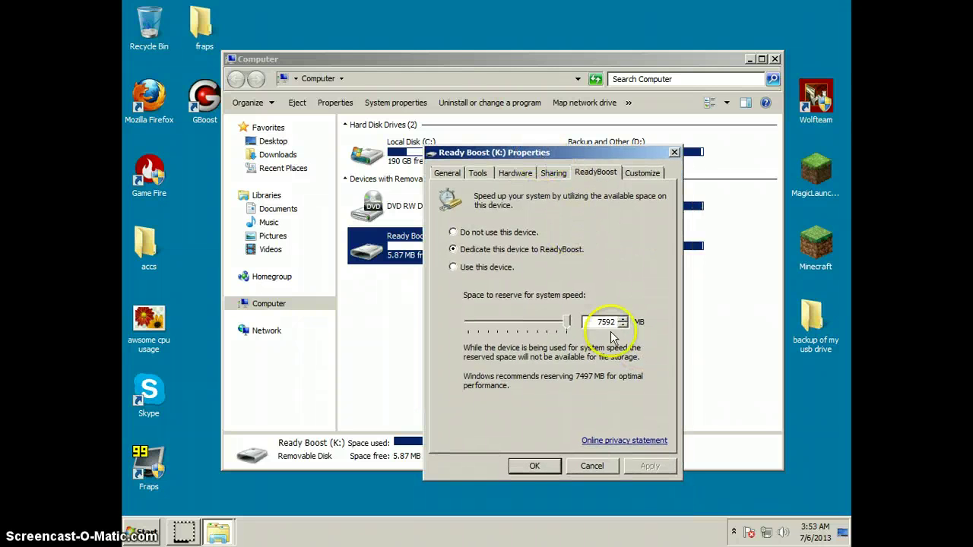
{"action": "left_click", "coordinate": [597, 464]}
{"action": "left_click", "coordinate": [565, 275]}
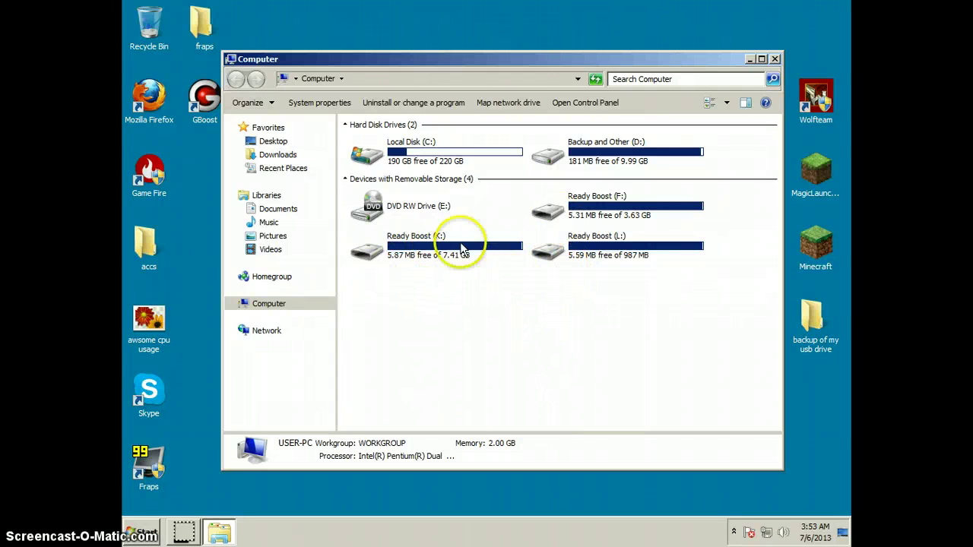
- Attempt to eject Ready Boost (K:), then cancel because the drive is in use
{"action": "right_click", "coordinate": [425, 238]}
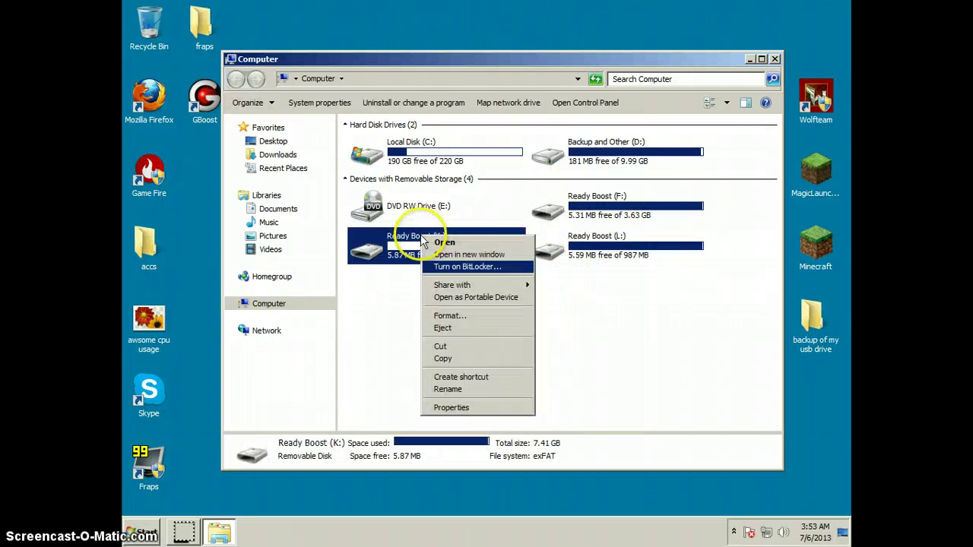
{"action": "left_click", "coordinate": [442, 327]}
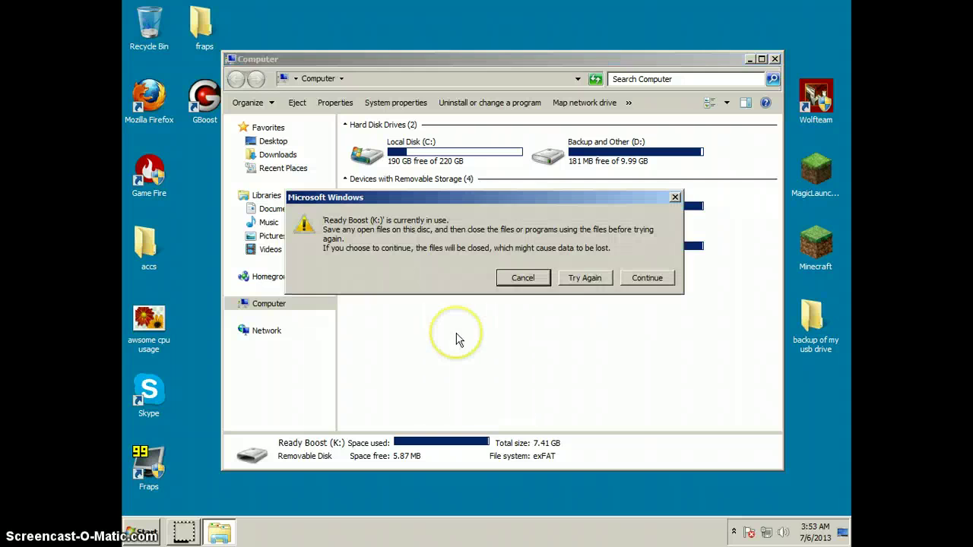
{"action": "left_click", "coordinate": [523, 278]}
- Open Format for Ready Boost (K:), then close the Computer window
{"action": "right_click", "coordinate": [455, 259]}
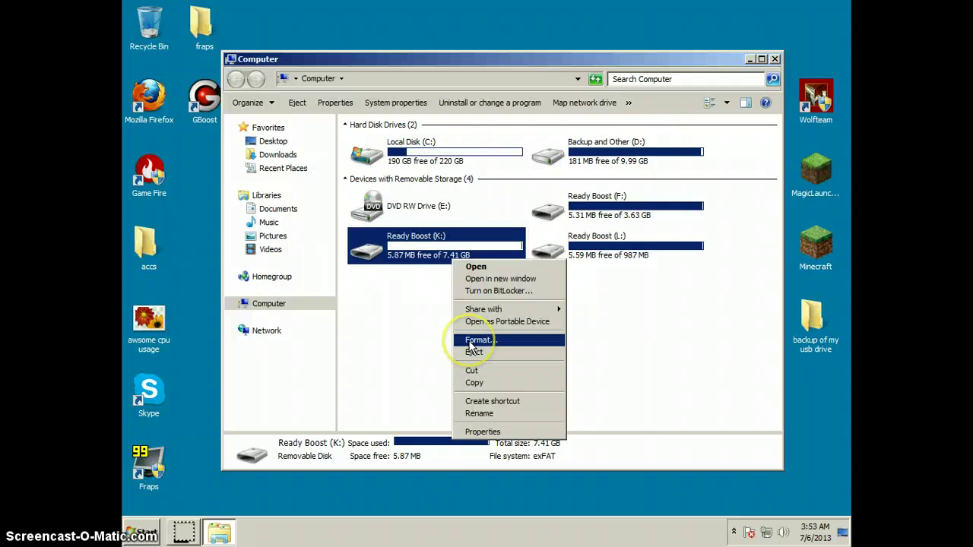
{"action": "left_click", "coordinate": [469, 341]}
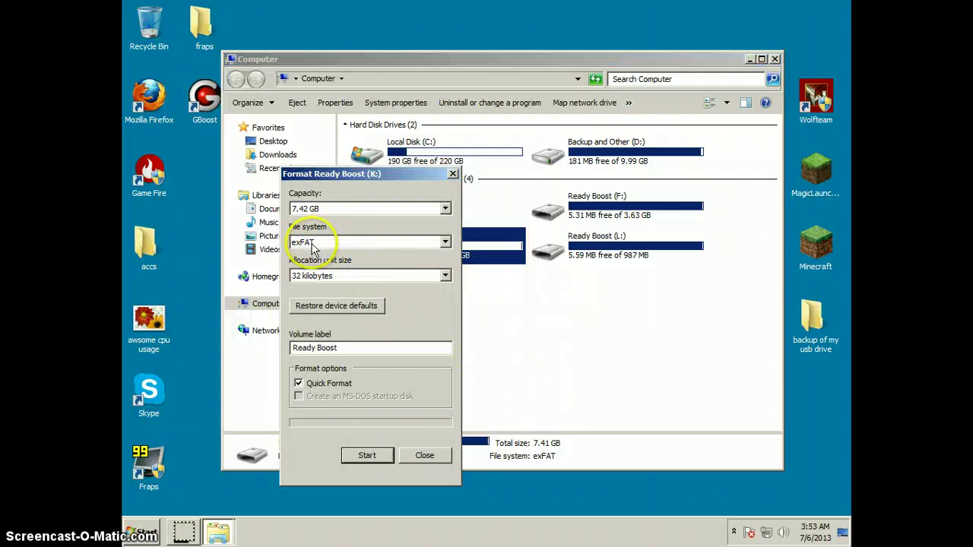
{"action": "left_click", "coordinate": [574, 348]}
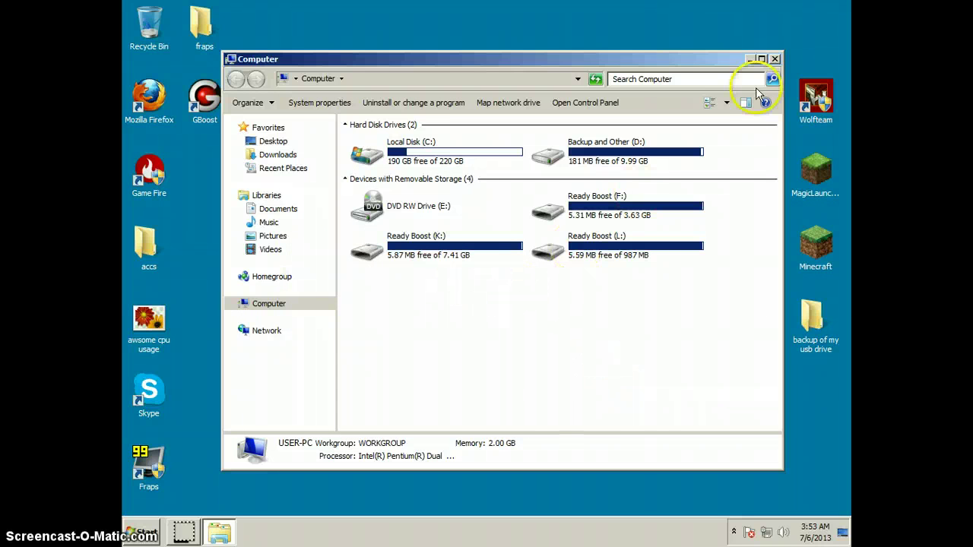
{"action": "left_click_drag", "start_coordinate": [683, 65], "coordinate": [677, 68]}
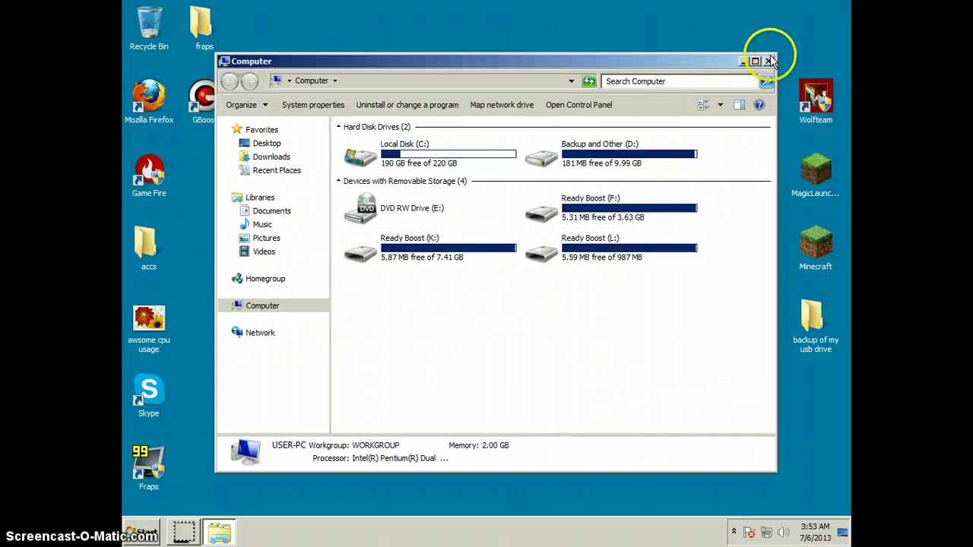
{"action": "left_click", "coordinate": [770, 61]}
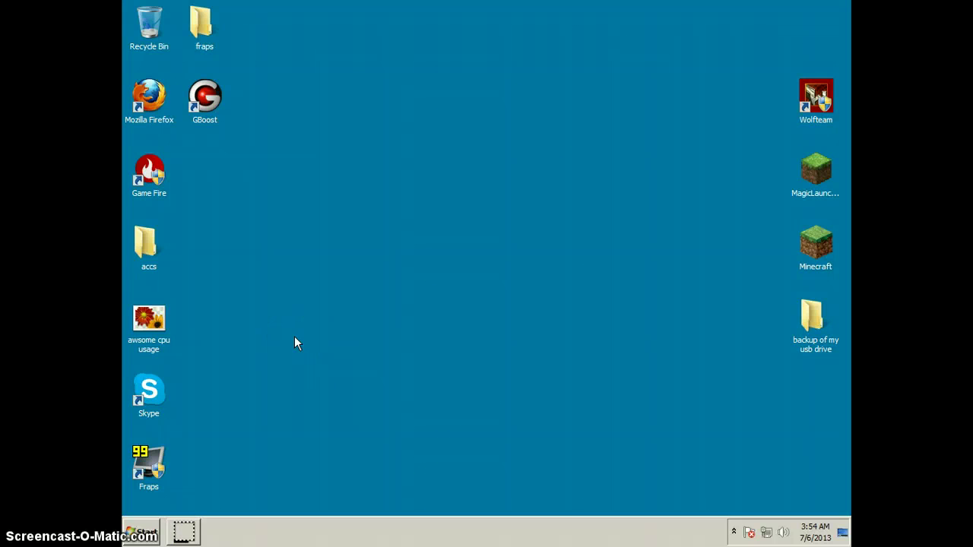
- Launch Game Fire from its desktop shortcut and approve the administrator prompt
{"action": "left_click", "coordinate": [361, 270]}
{"action": "left_click", "coordinate": [146, 171]}
{"action": "left_click", "coordinate": [233, 187]}
{"action": "left_click", "coordinate": [734, 531]}
{"action": "double_click", "coordinate": [155, 164]}
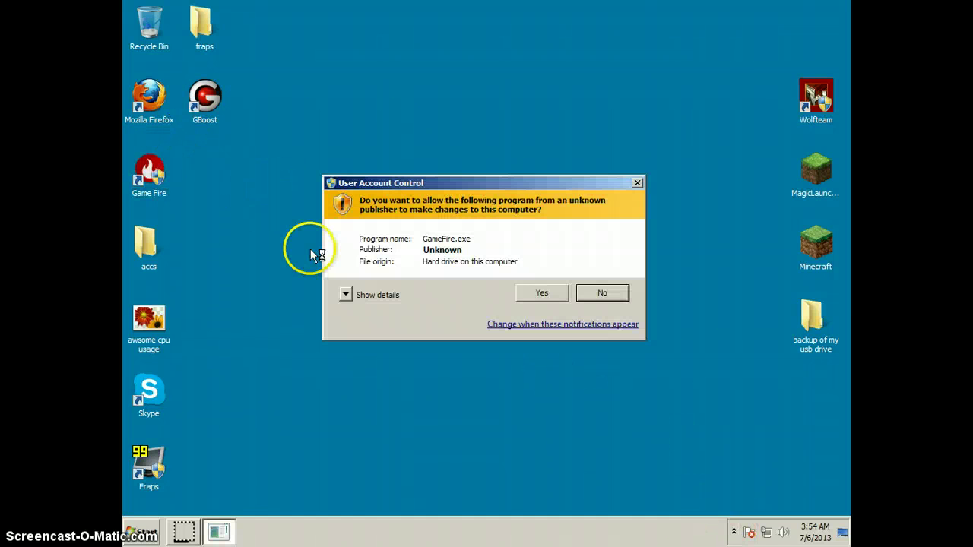
{"action": "left_click", "coordinate": [542, 291]}
- Review the 52 running processes in Task Manager, then close it
{"action": "right_click", "coordinate": [308, 525]}
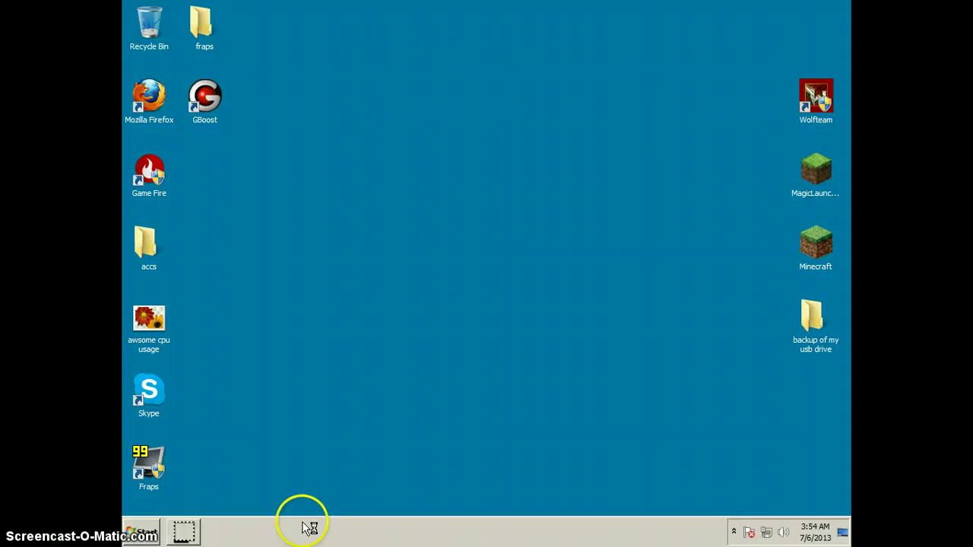
{"action": "left_click", "coordinate": [327, 489]}
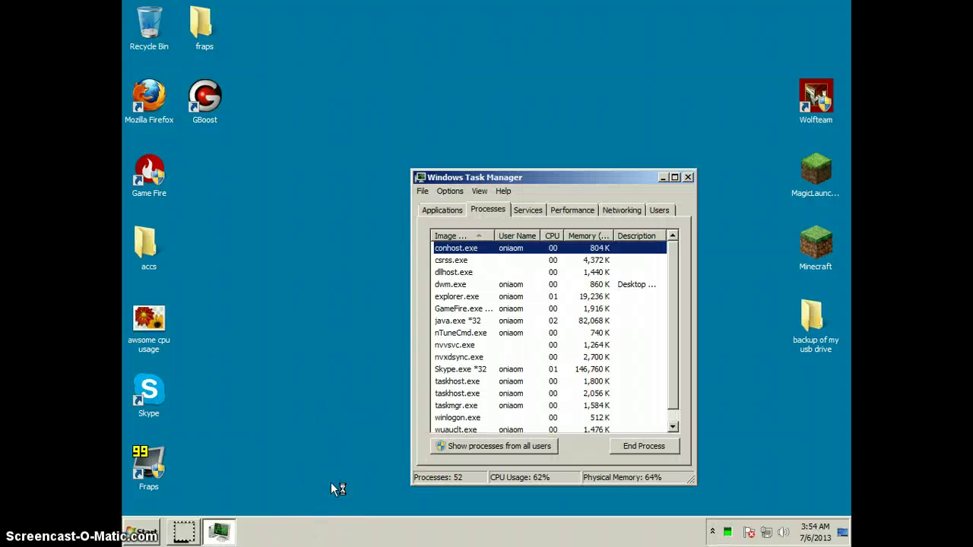
{"action": "left_click", "coordinate": [333, 475]}
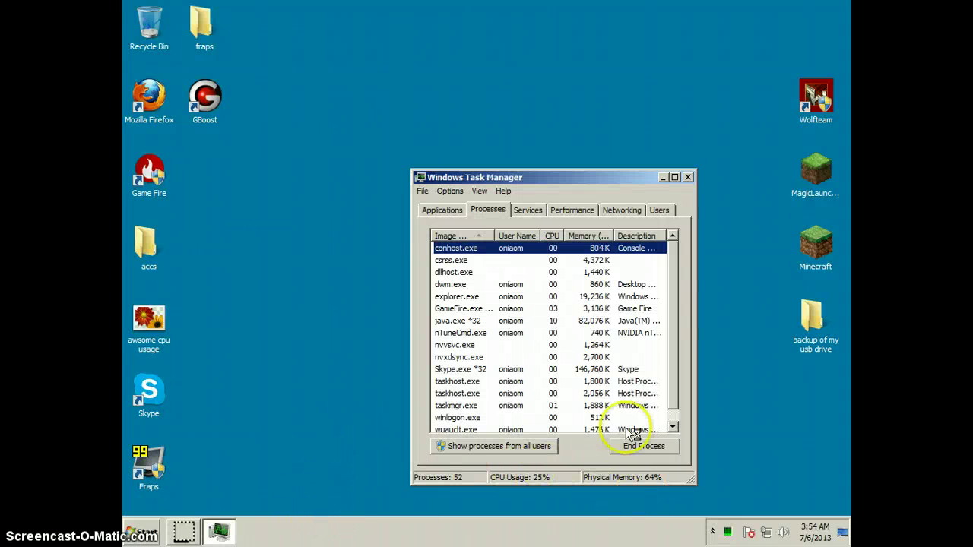
{"action": "left_click", "coordinate": [688, 177]}
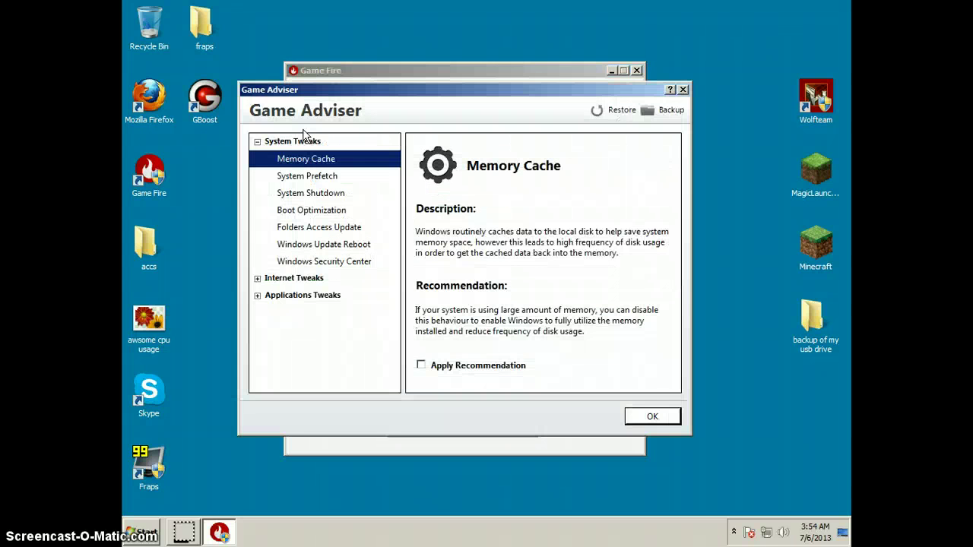
- Close Game Adviser, then review and close the Gaming Profile settings
{"action": "left_click", "coordinate": [195, 198]}
{"action": "left_click", "coordinate": [195, 198]}
{"action": "left_click", "coordinate": [237, 189]}
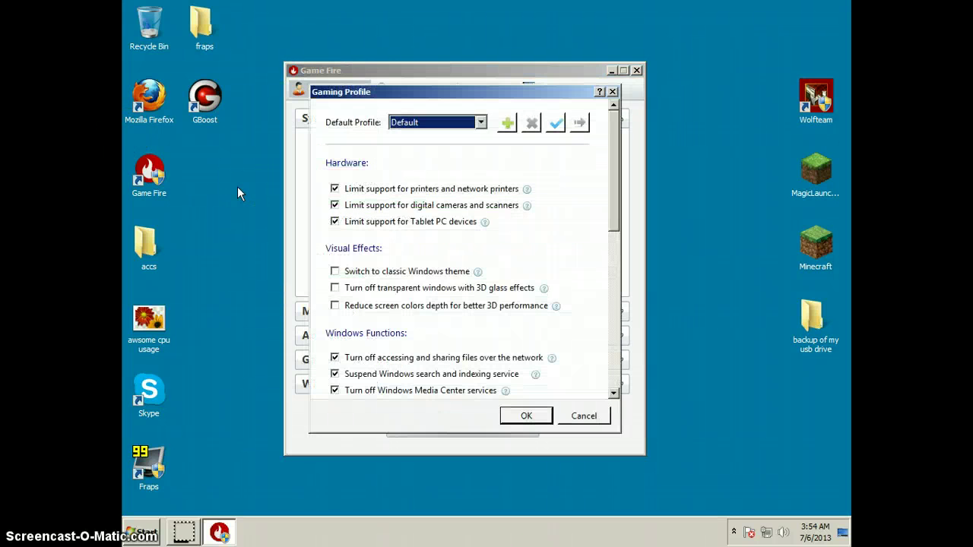
{"action": "scroll", "coordinate": [237, 187], "scroll_direction": "down", "scroll_amount": 8}
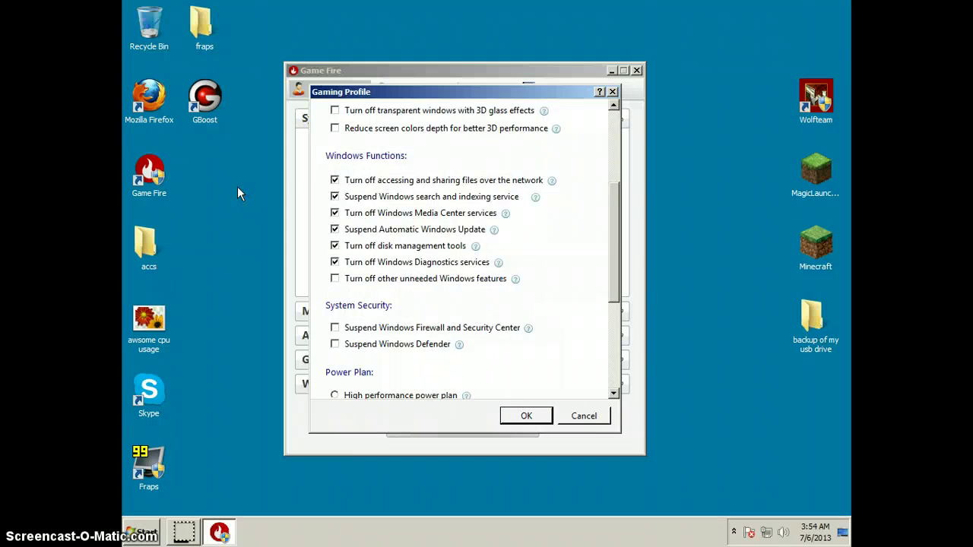
{"action": "scroll", "coordinate": [238, 188], "scroll_direction": "down", "scroll_amount": 5}
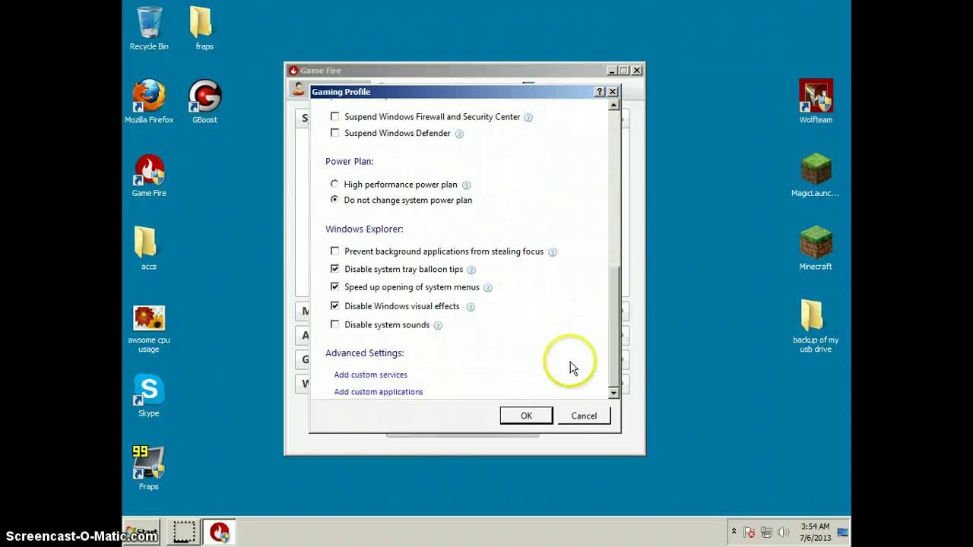
{"action": "left_click", "coordinate": [562, 417]}
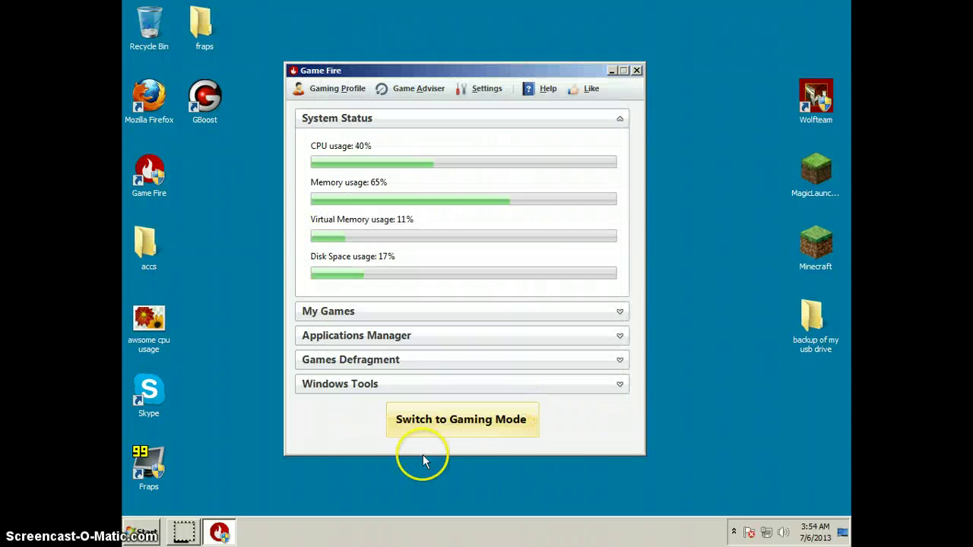
- Switch to Gaming Mode, stopping 12 services, and dismiss the Game Fire report
{"action": "left_click", "coordinate": [414, 426]}
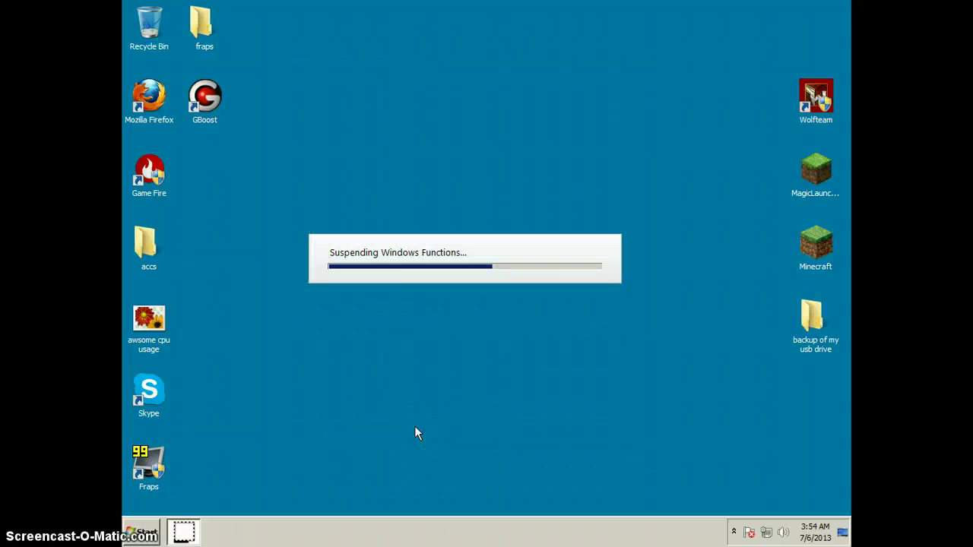
{"action": "left_click", "coordinate": [420, 411]}
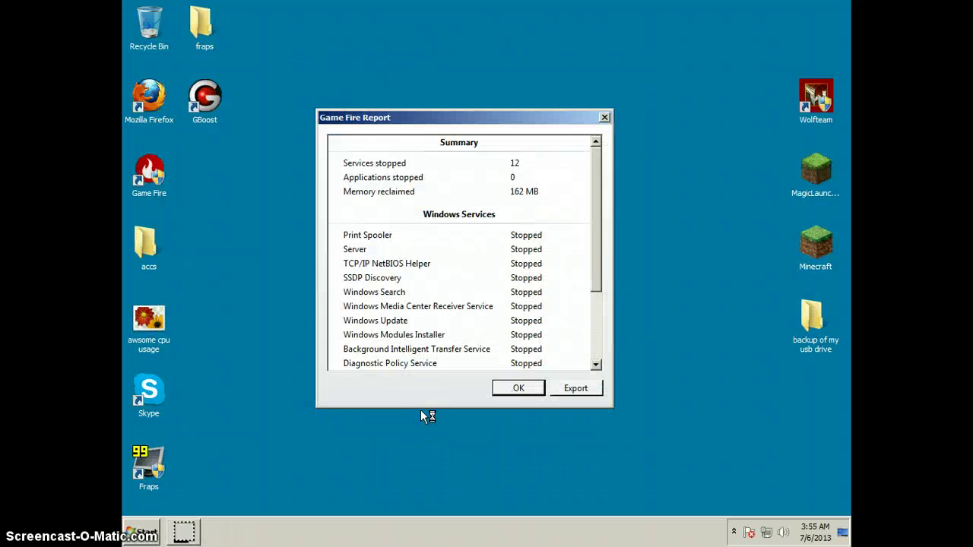
{"action": "left_click", "coordinate": [548, 399]}
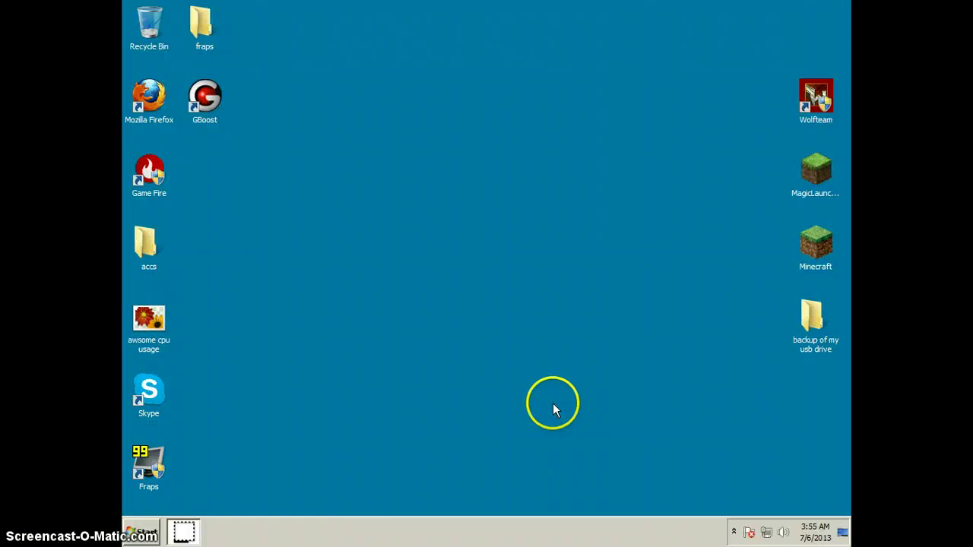
- Confirm 40 processes in Task Manager, close it, and launch GBoost from the desktop
{"action": "right_click", "coordinate": [339, 533]}
{"action": "left_click", "coordinate": [385, 506]}
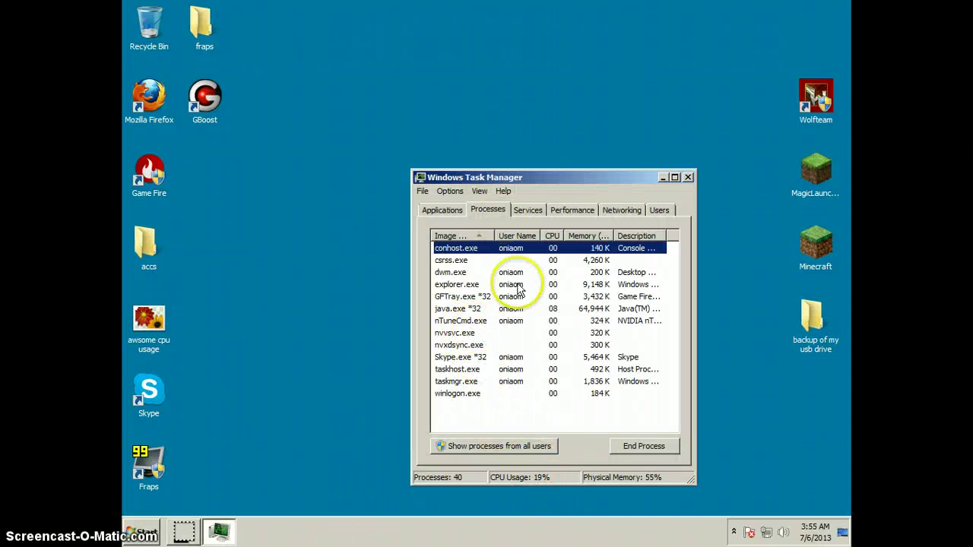
{"action": "left_click", "coordinate": [687, 177]}
{"action": "double_click", "coordinate": [202, 93]}
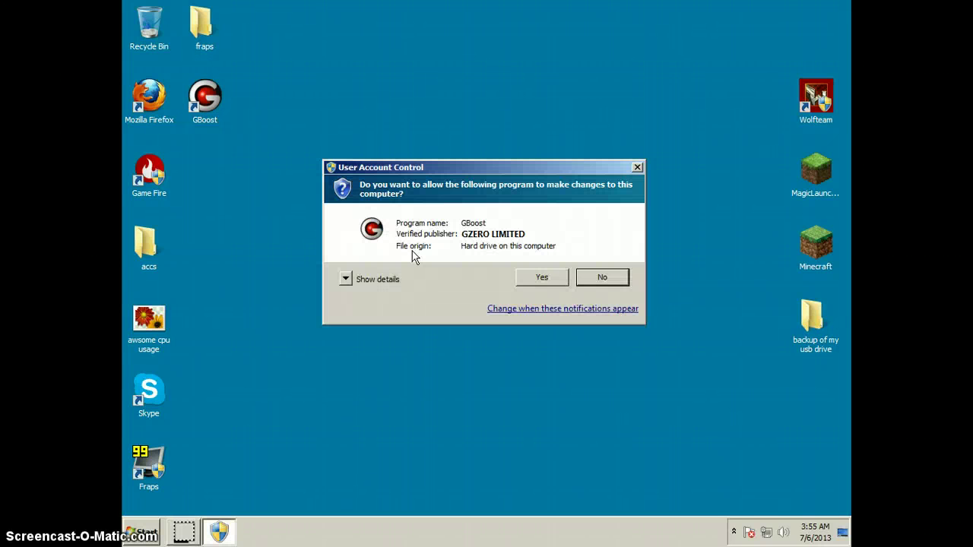
- Approve GBoost's UAC prompt, boost with Music Players and Themes & Aero closing, then minimize it
{"action": "left_click", "coordinate": [551, 275]}
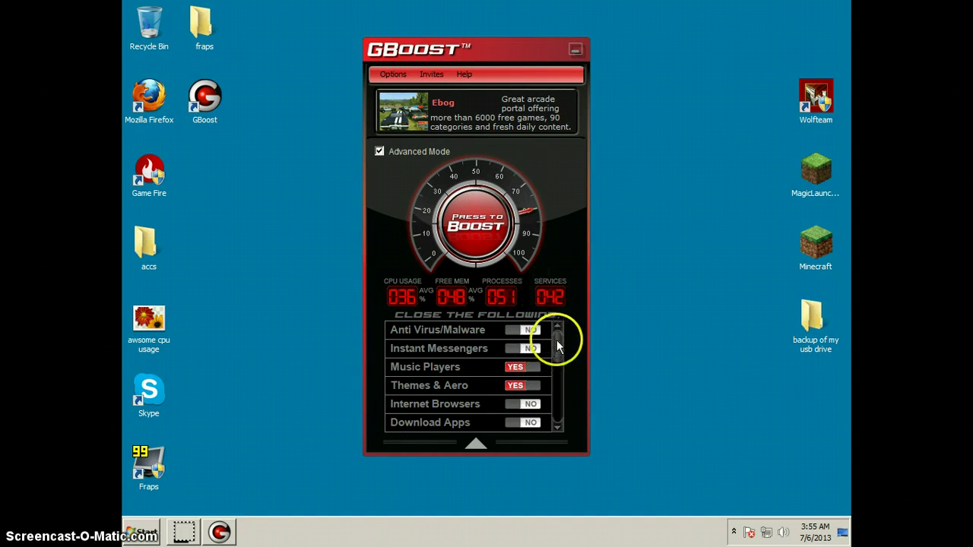
{"action": "mouse_move", "coordinate": [556, 340]}
{"action": "left_mouse_down"}
{"action": "mouse_move", "coordinate": [560, 411]}
{"action": "mouse_move", "coordinate": [563, 339]}
{"action": "left_mouse_up"}
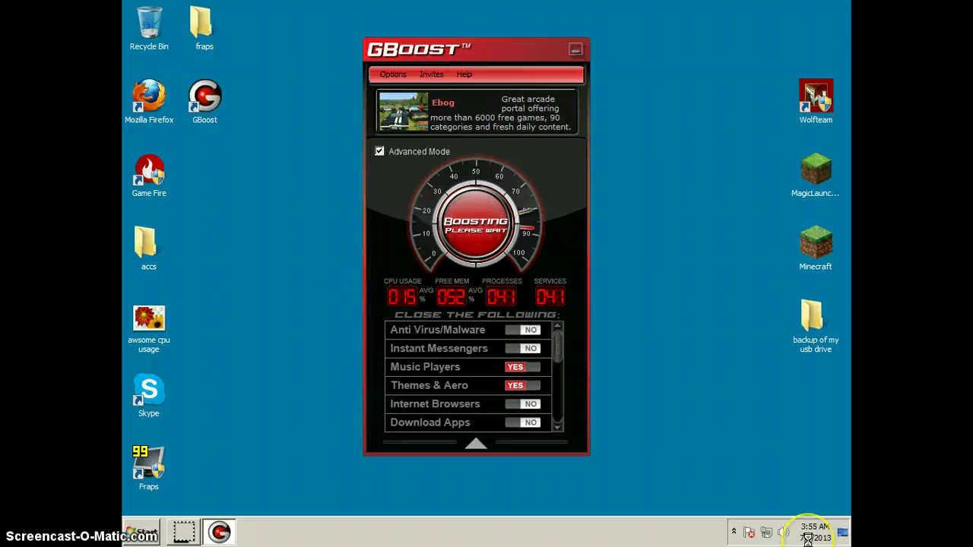
{"action": "left_click", "coordinate": [314, 386]}
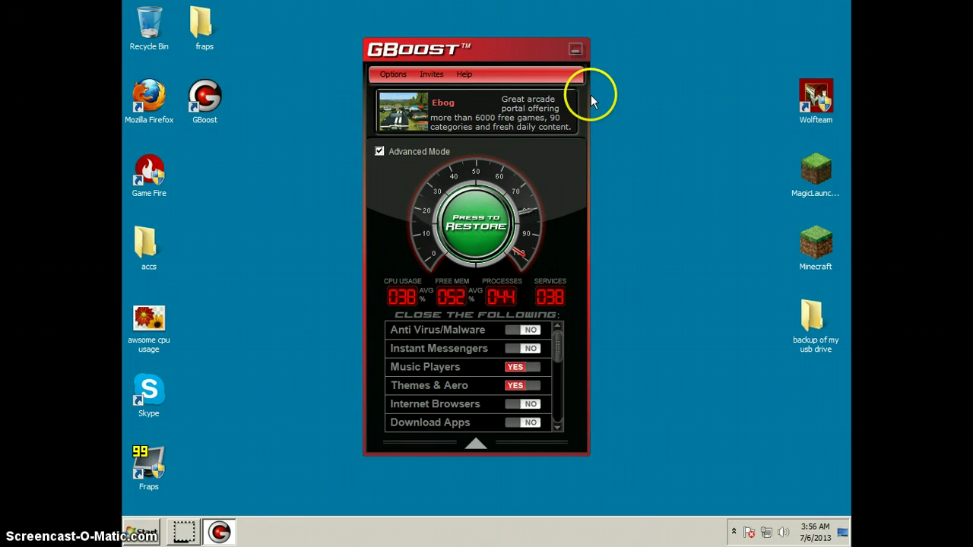
{"action": "right_click", "coordinate": [306, 524]}
{"action": "left_click", "coordinate": [317, 485]}
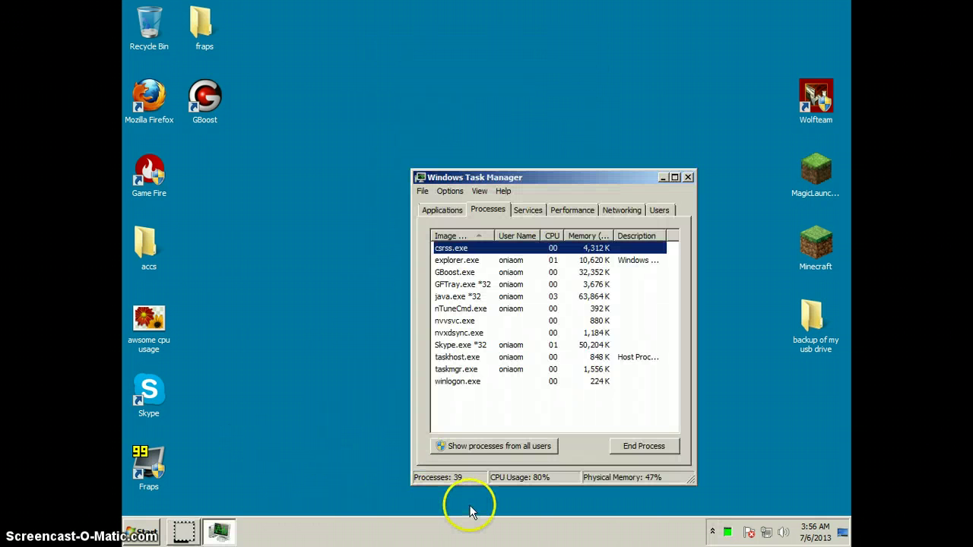
{"action": "left_click", "coordinate": [477, 414]}
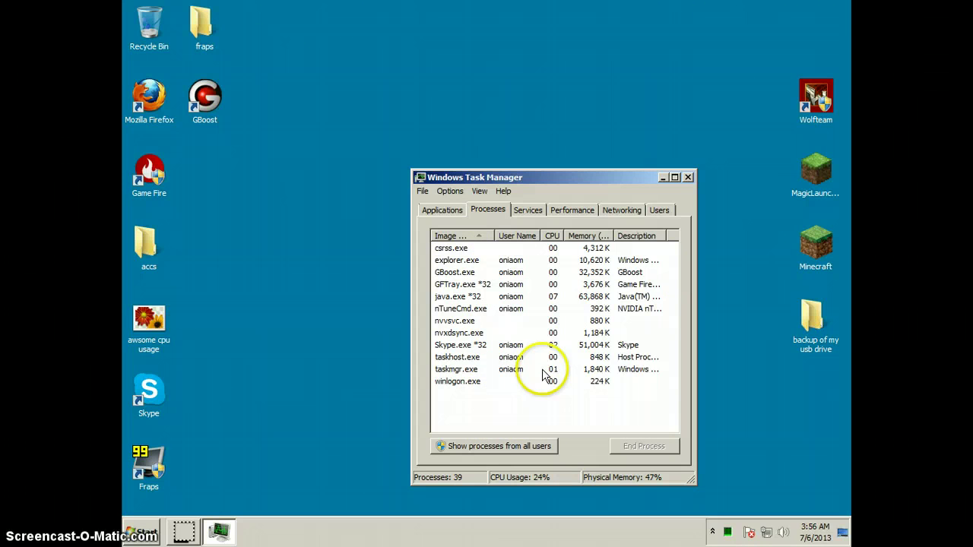
{"action": "left_click", "coordinate": [688, 177]}
{"action": "left_click", "coordinate": [154, 525]}
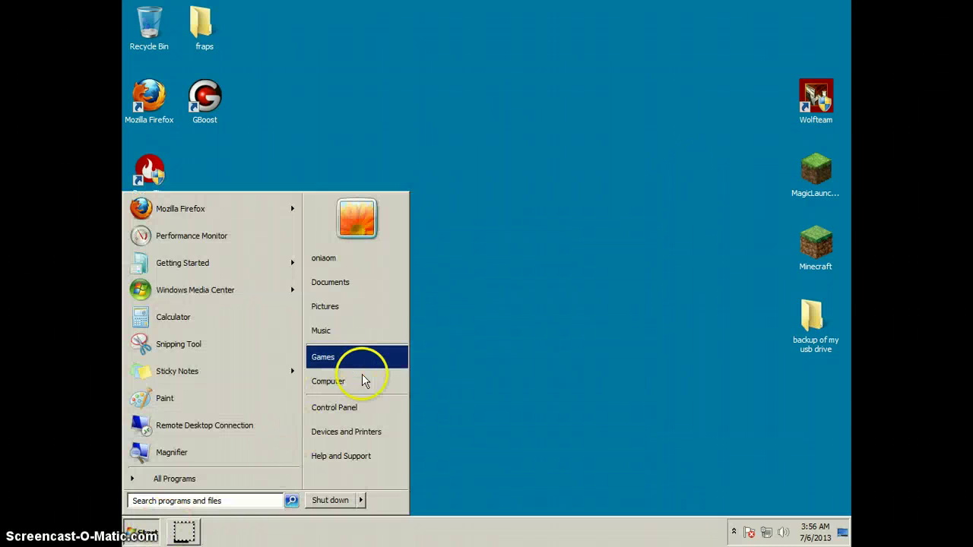
{"action": "left_click", "coordinate": [359, 379]}
{"action": "right_click", "coordinate": [434, 252]}
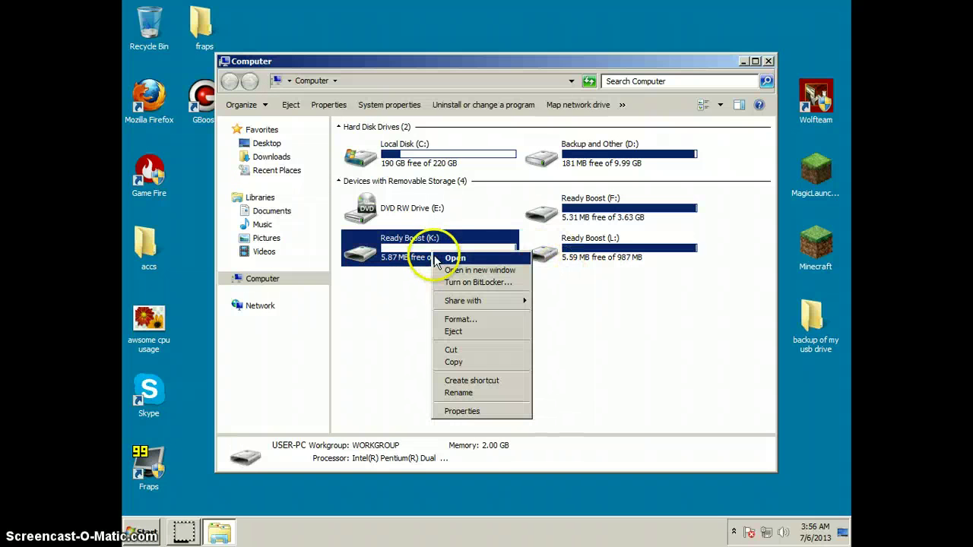
{"action": "left_click", "coordinate": [470, 414]}
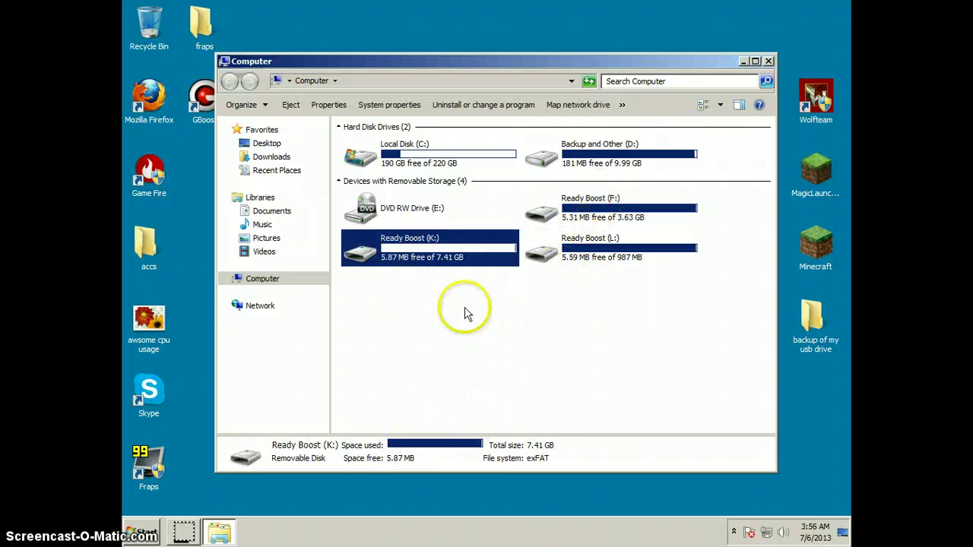
{"action": "left_click", "coordinate": [768, 62]}
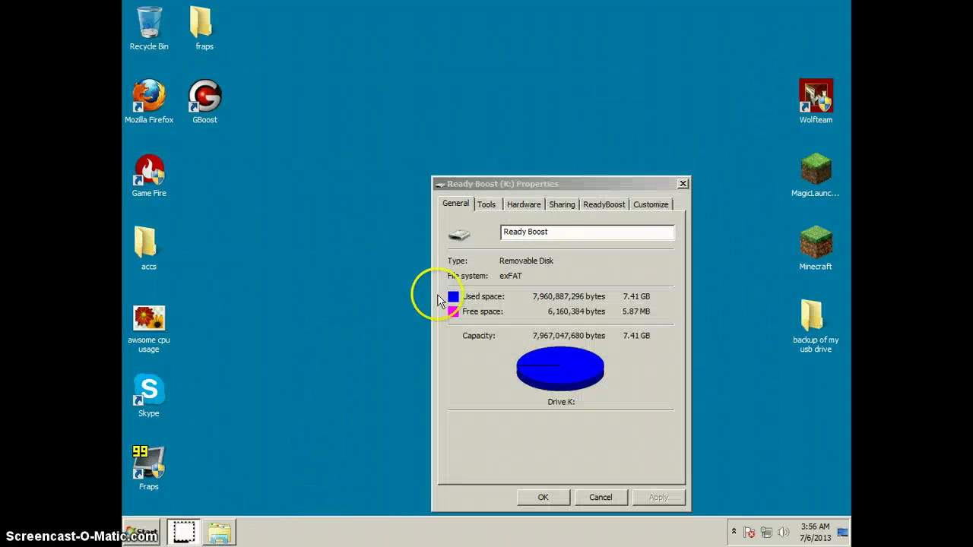
{"action": "left_click", "coordinate": [609, 205]}
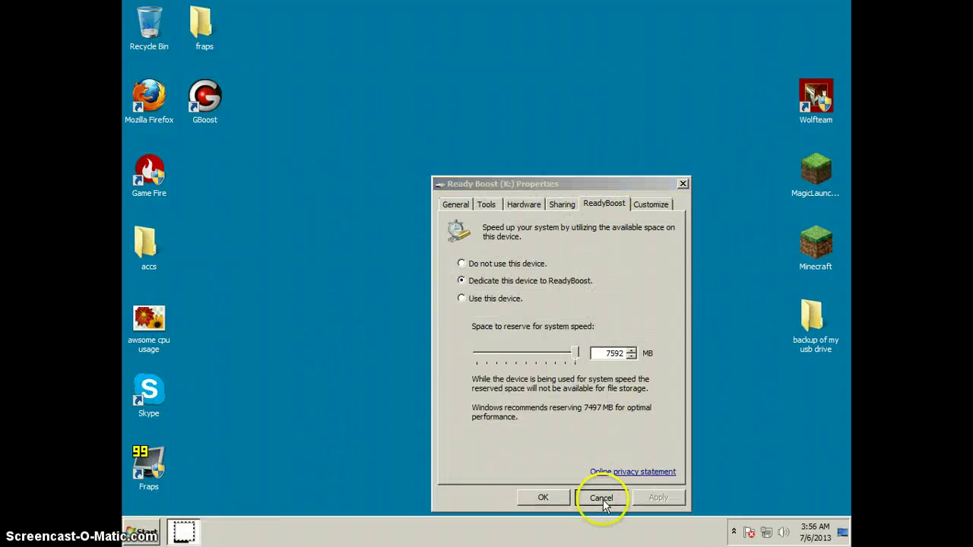
{"action": "key", "text": "Escape"}
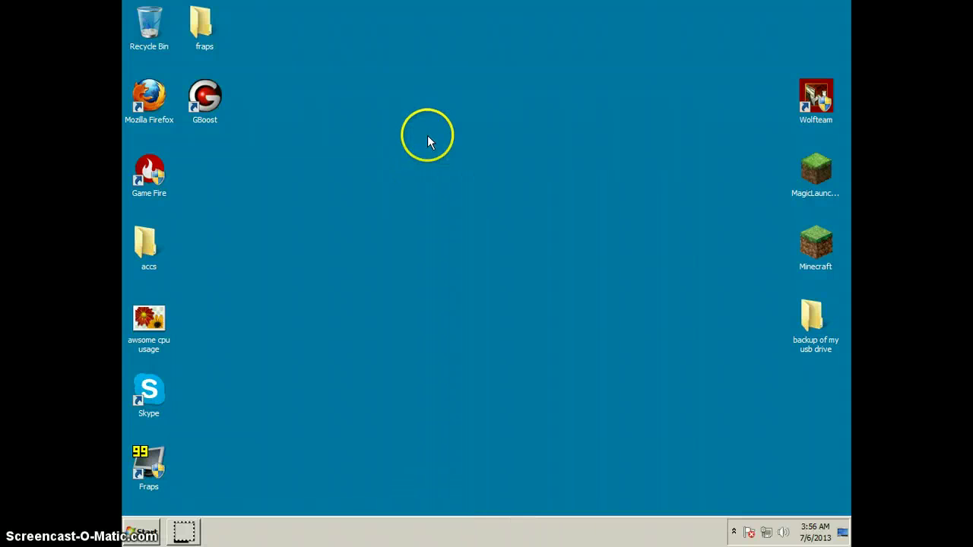